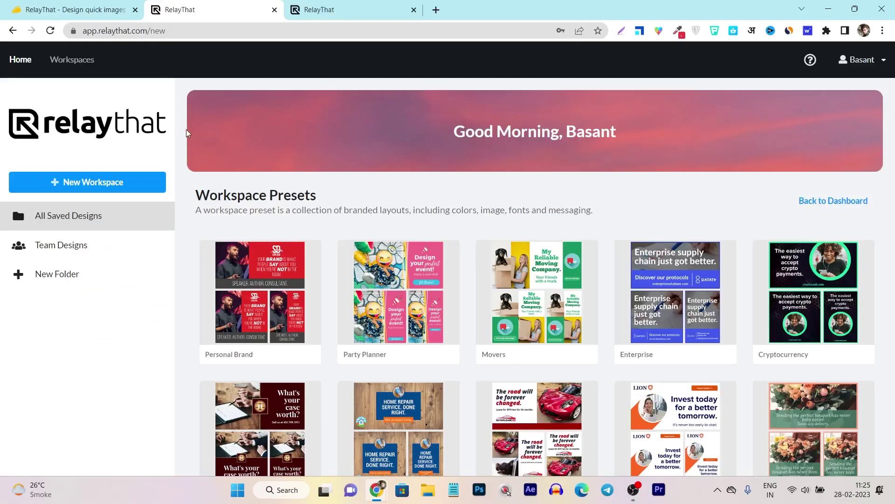
- Glance over the workspace presets, switch to the open Personal Brand workspace, and look through its Social and Print layout categories
scroll(324, 198, "down", 3)
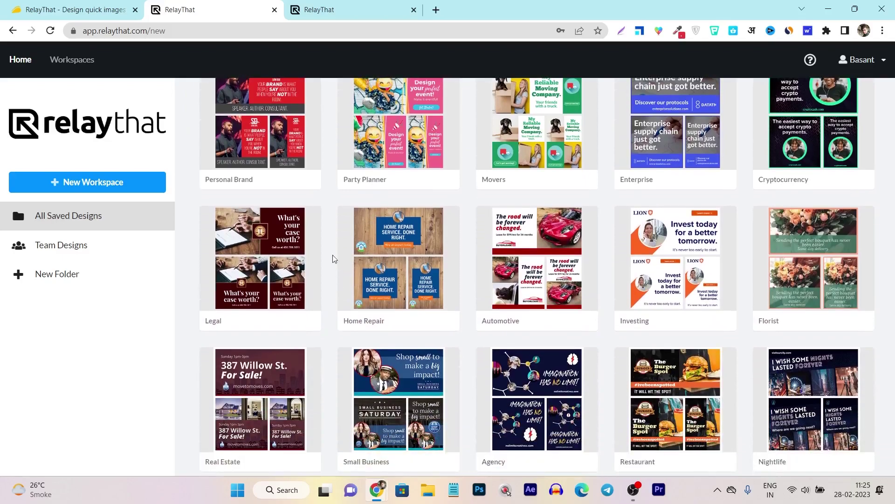
left_click(381, 4)
scroll(86, 152, "up", 2)
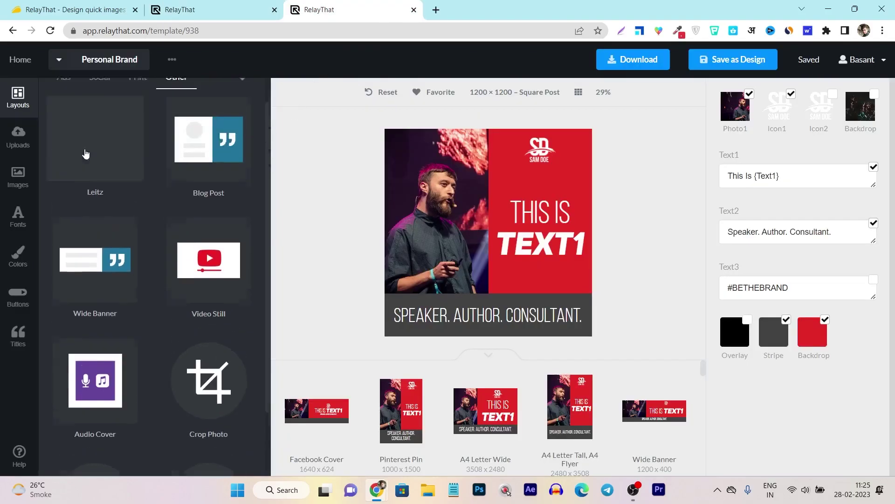
left_click(64, 95)
left_click(114, 100)
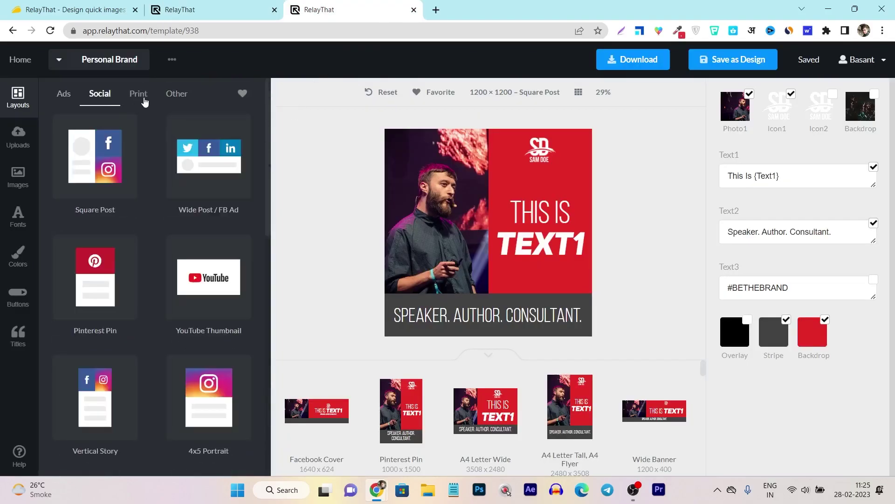
left_click(146, 99)
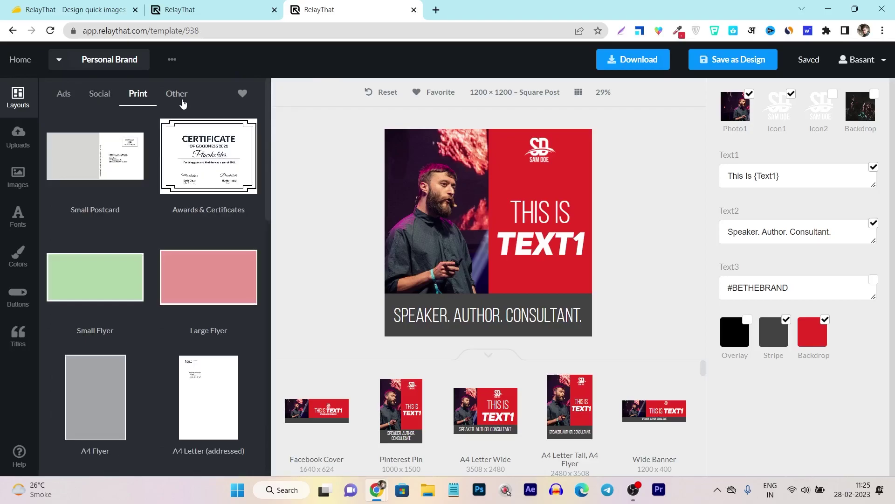
- Examine the layout formats offered in the Ads category of the Personal Brand workspace
left_click(67, 102)
scroll(177, 172, "down", 1)
scroll(177, 168, "down", 8)
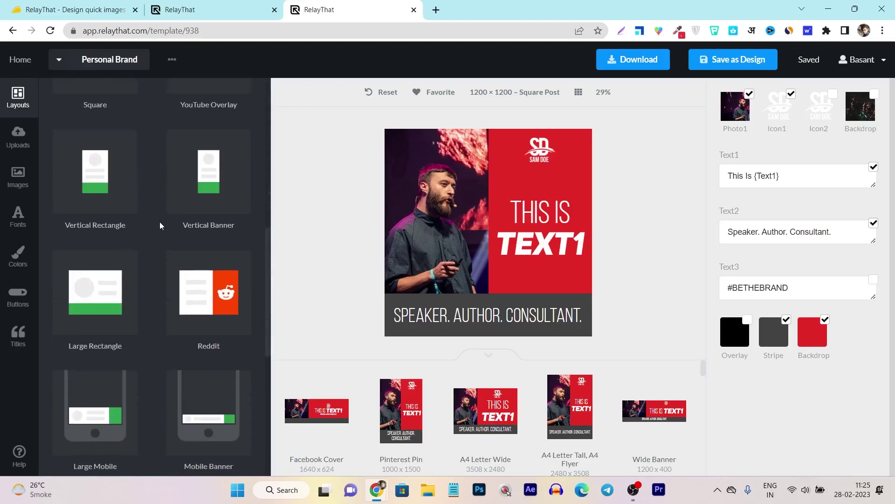
scroll(160, 226, "down", 4)
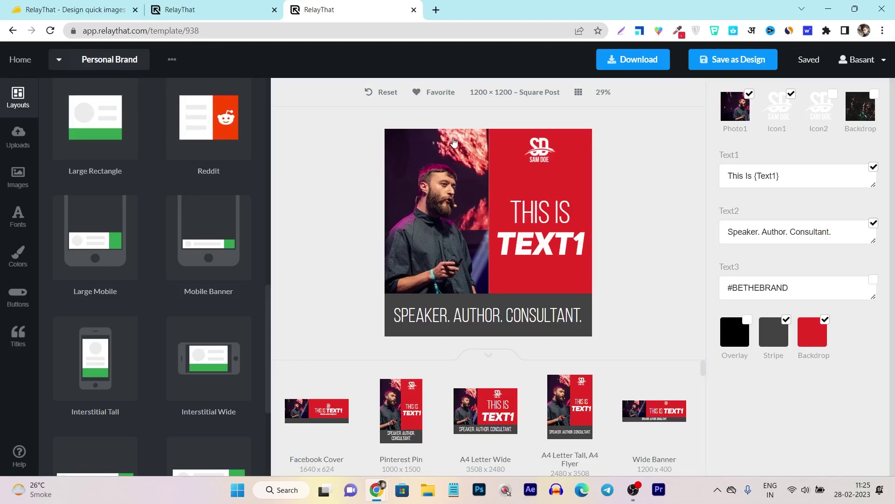
scroll(135, 250, "up", 5)
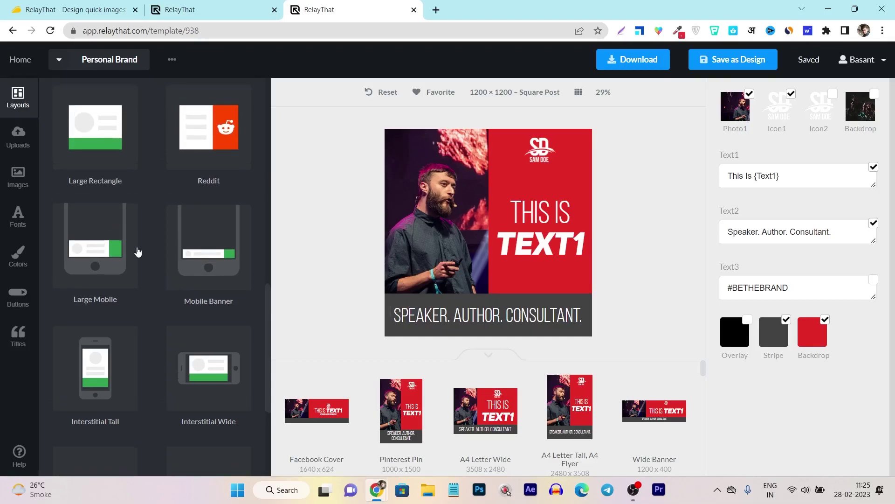
scroll(258, 228, "up", 4)
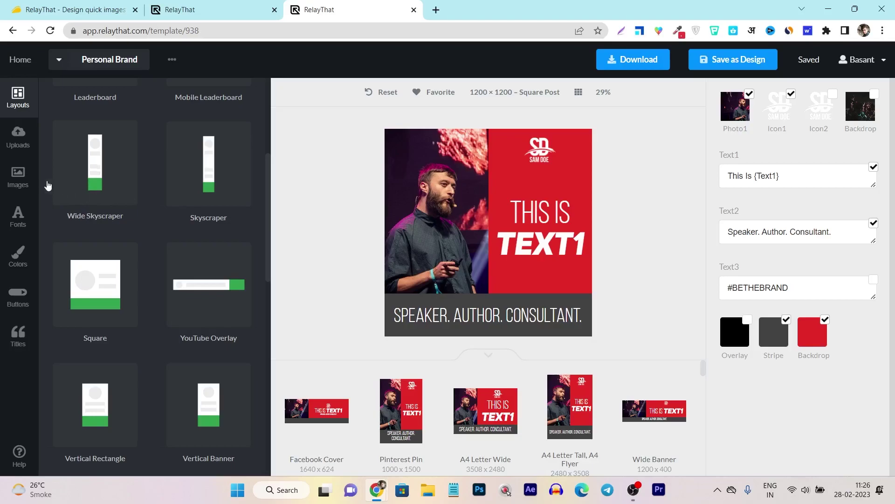
- Look at the workspace's color ideas, font settings, and title ideas
left_click(19, 261)
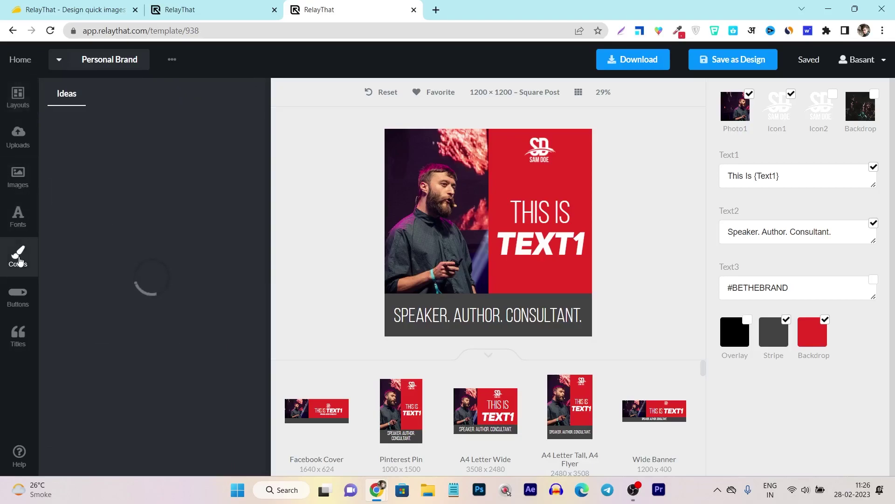
left_click(19, 216)
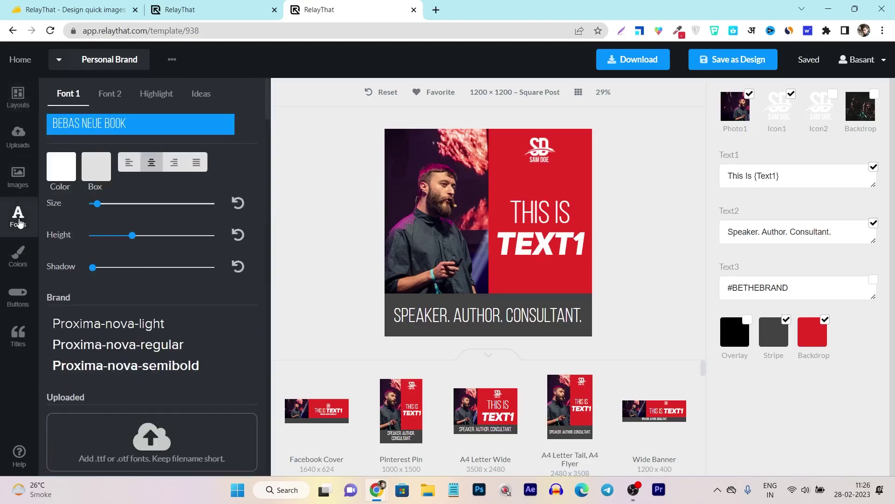
left_click(19, 336)
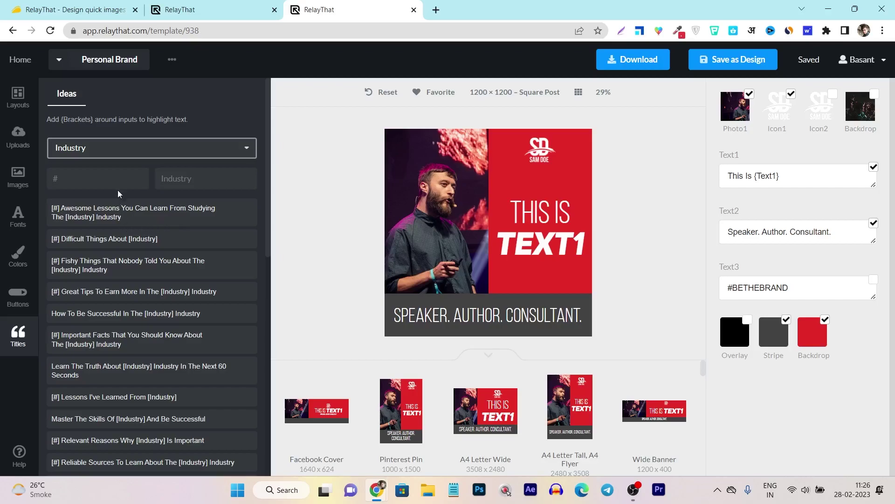
- Set the title ideas category to Problems and review the suggested headlines
left_click(128, 148)
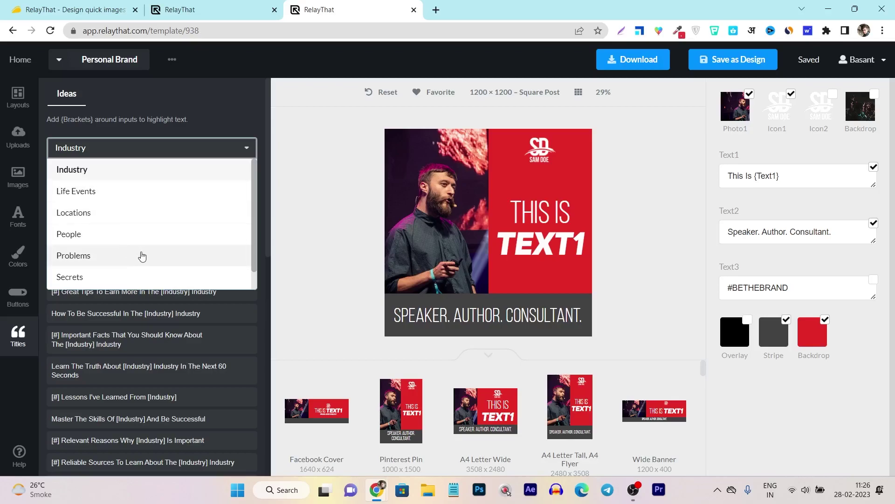
left_click(126, 256)
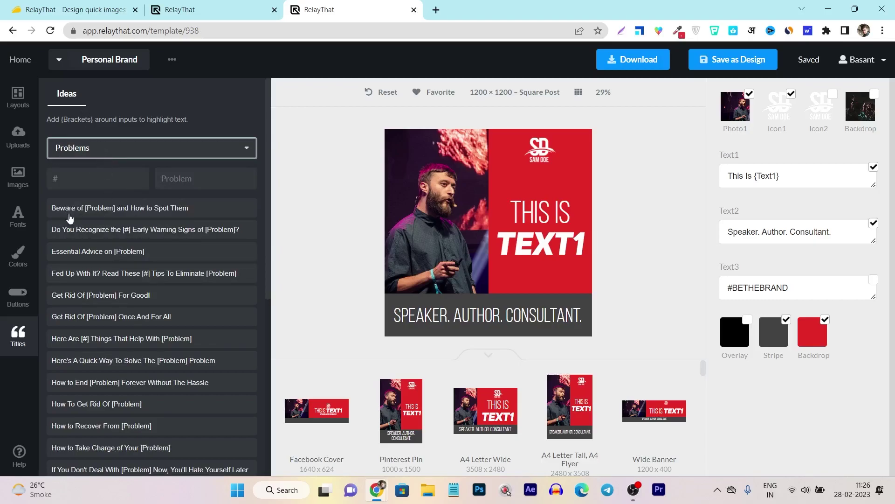
scroll(116, 242, "down", 3)
scroll(118, 297, "up", 3)
scroll(228, 233, "down", 3)
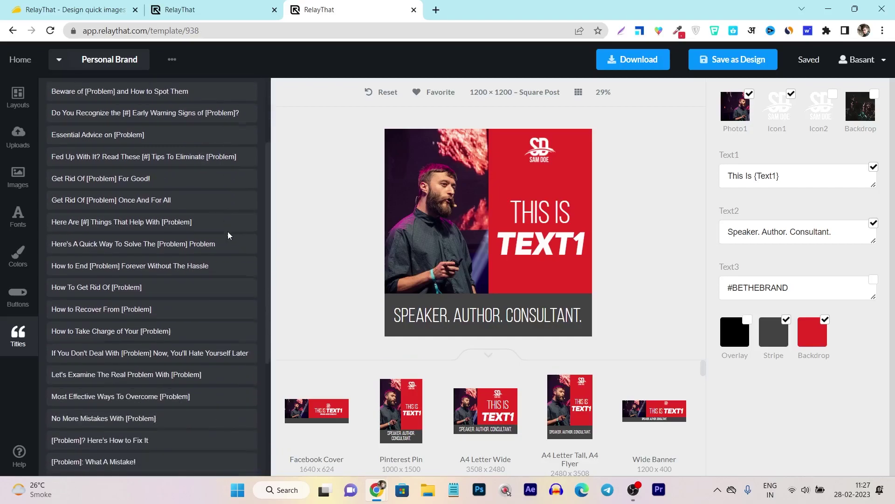
scroll(225, 281, "up", 2)
scroll(224, 282, "up", 1)
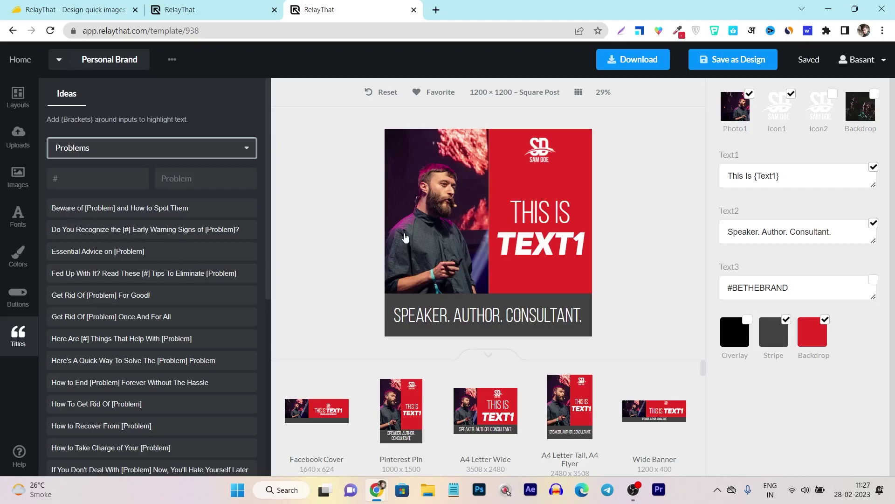
- Switch to the AppSumo page and look over the RelayThat lifetime deal
left_click(66, 5)
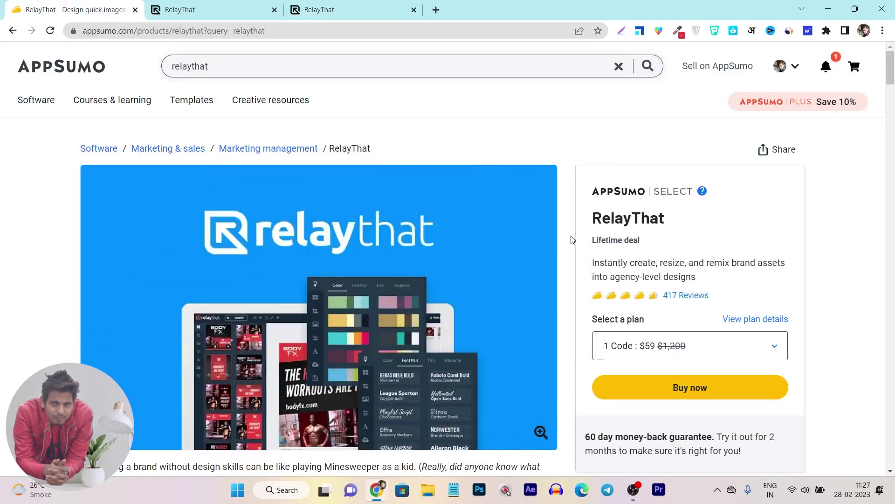
scroll(573, 239, "down", 2)
scroll(572, 238, "up", 2)
- Return to RelayThat to view the workspace presets and the Ads layouts of the Personal Brand workspace
left_click(162, 5)
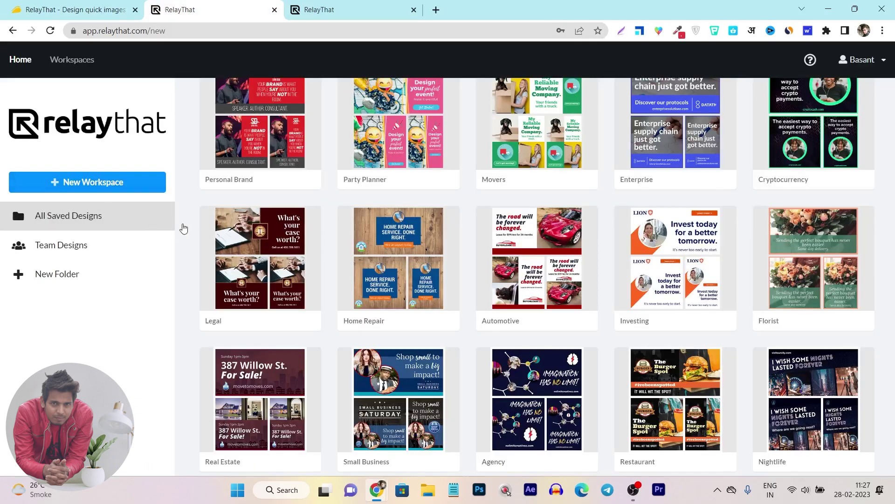
scroll(217, 200, "up", 4)
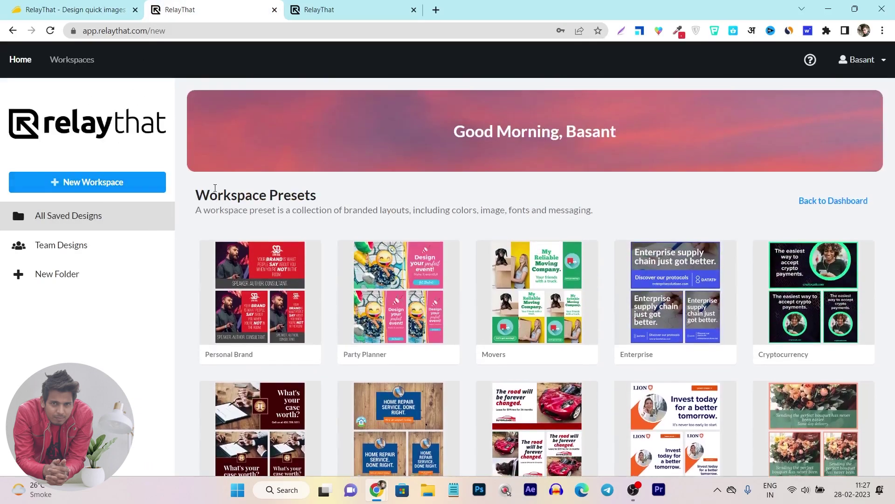
left_click(328, 8)
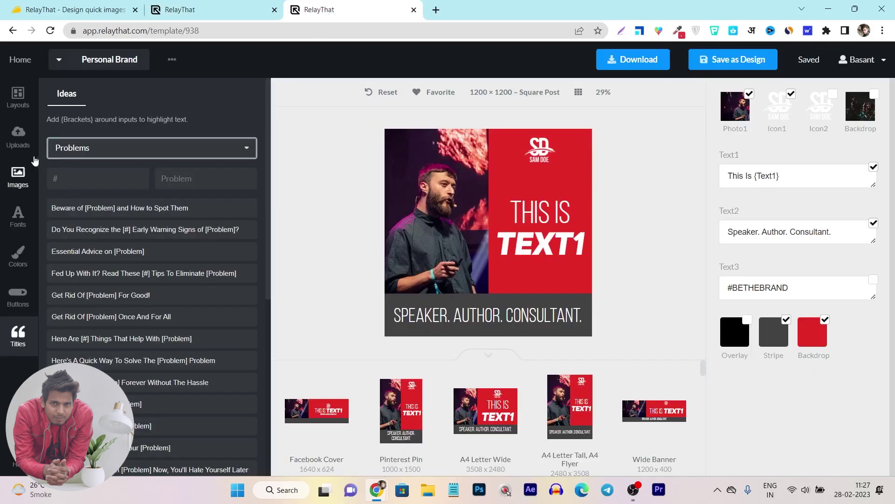
left_click(18, 97)
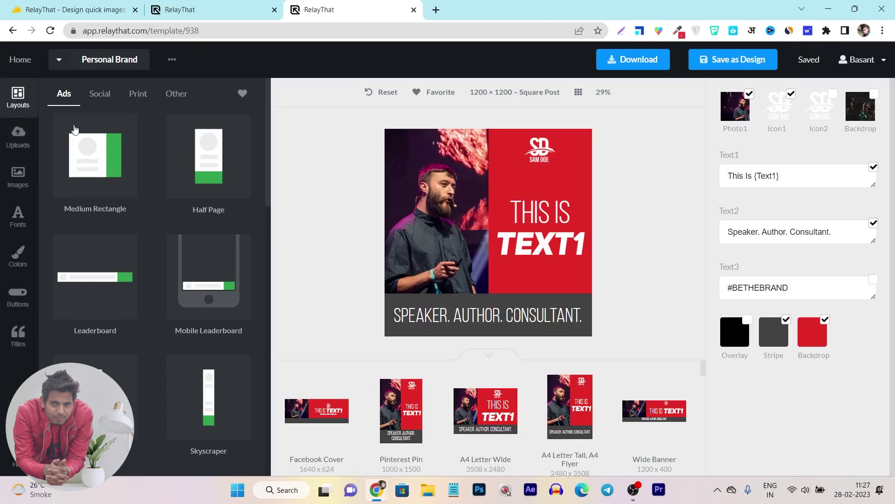
- Switch back to the AppSumo page and read the RelayThat product description, TL;DR, and At-a-glance sections
left_click(91, 10)
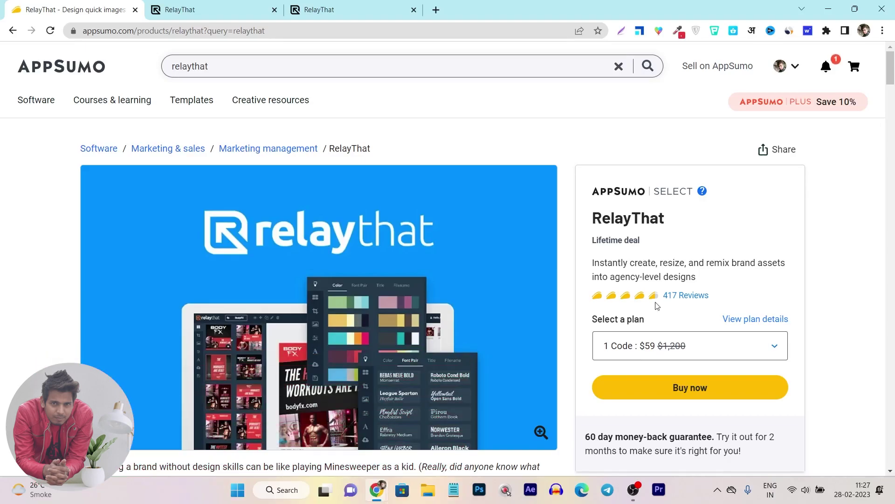
scroll(652, 308, "down", 10)
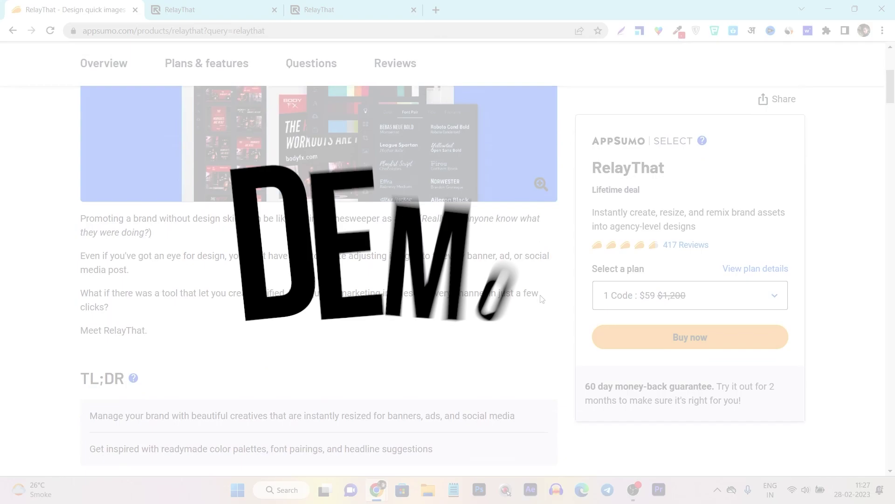
left_click(198, 9)
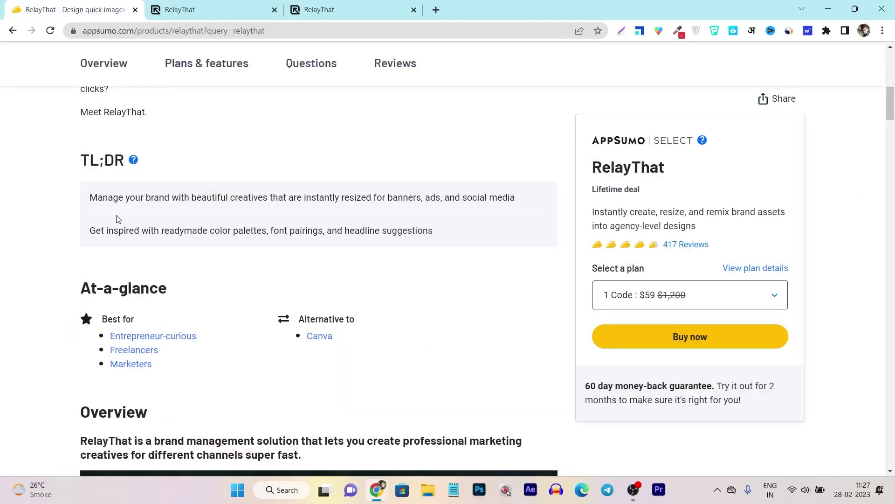
scroll(250, 227, "up", 10)
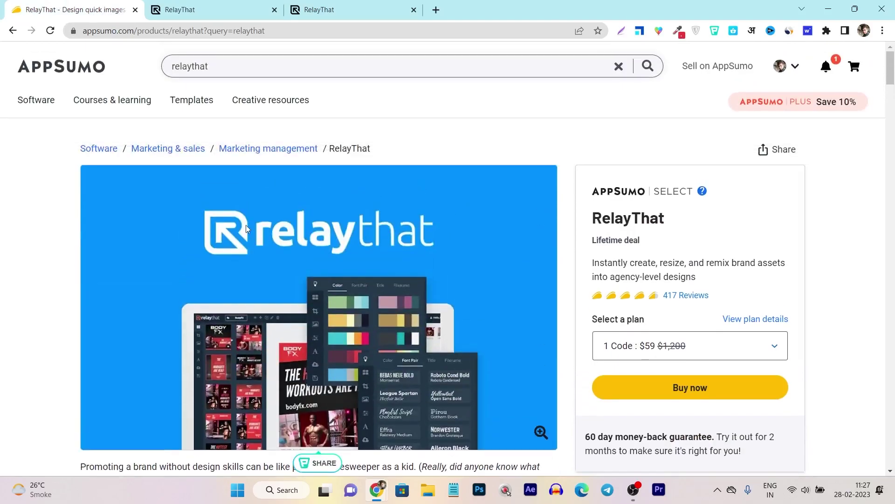
- Switch to the RelayThat dashboard, open its workspace editor, and show the list of available workspaces
left_click(212, 5)
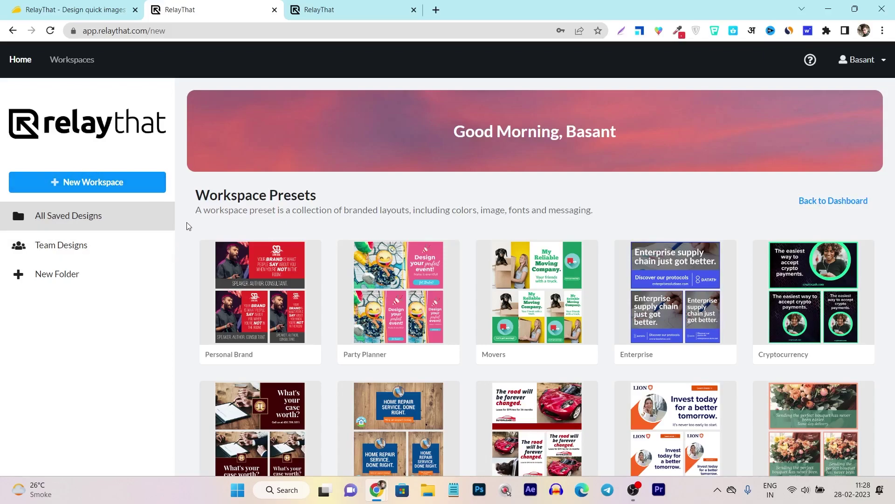
left_click(45, 9)
left_click(185, 5)
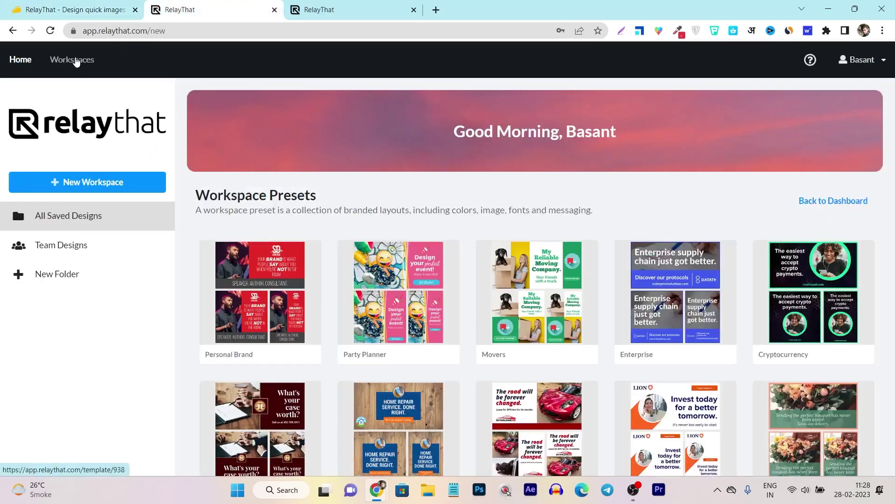
left_click(76, 61)
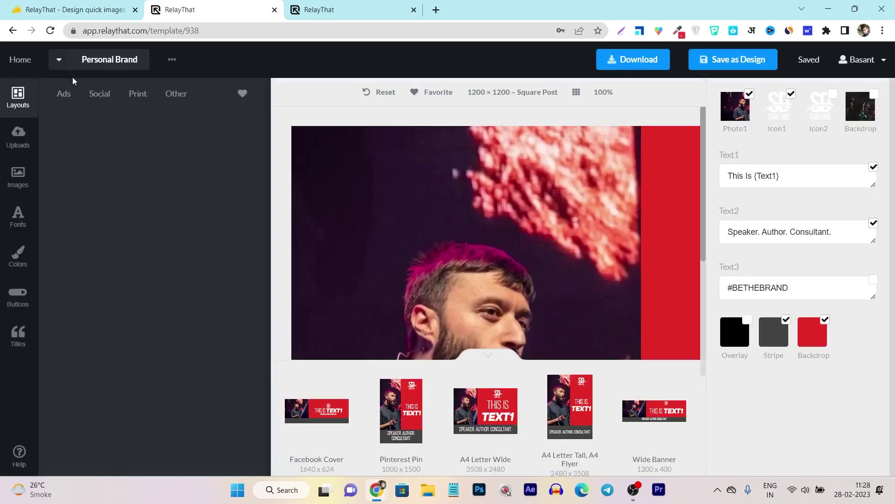
left_click(116, 69)
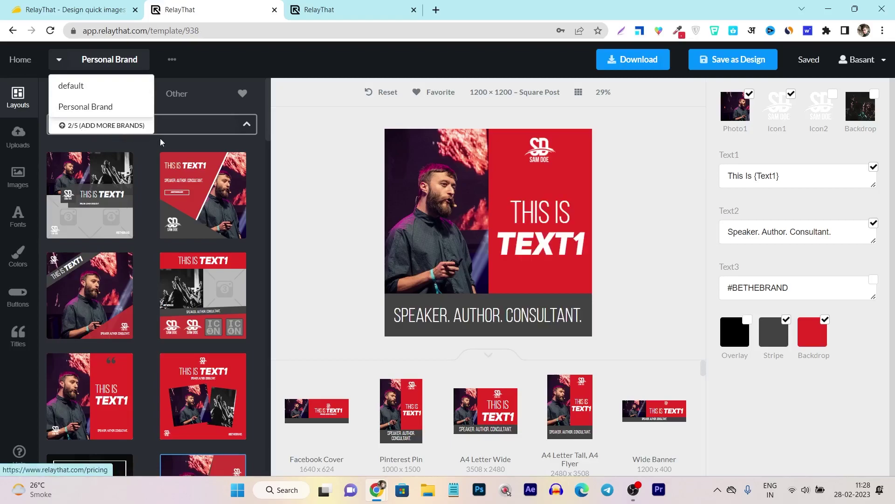
- Go back to the Workspace Presets page and examine the full collection of presets
left_click(12, 31)
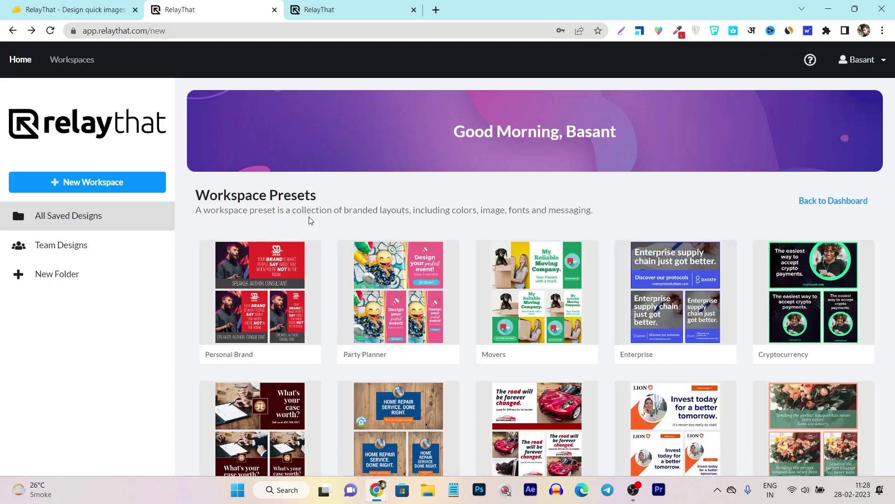
scroll(343, 213, "down", 2)
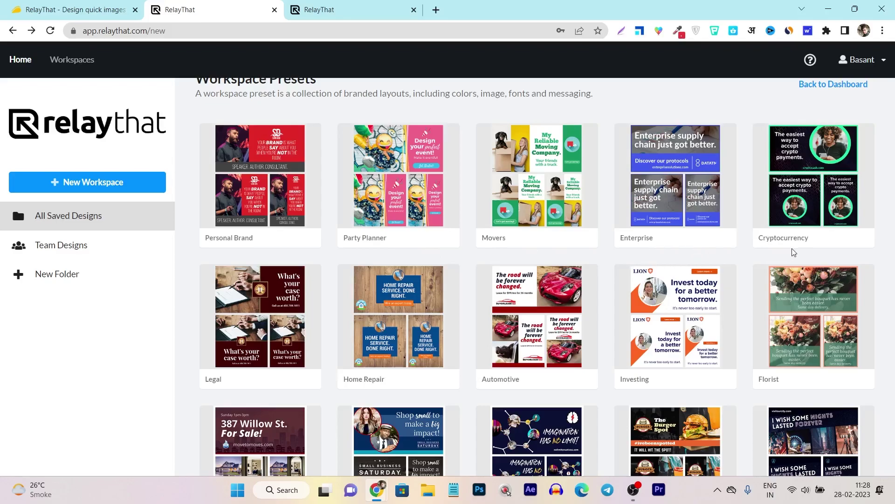
scroll(513, 252, "down", 5)
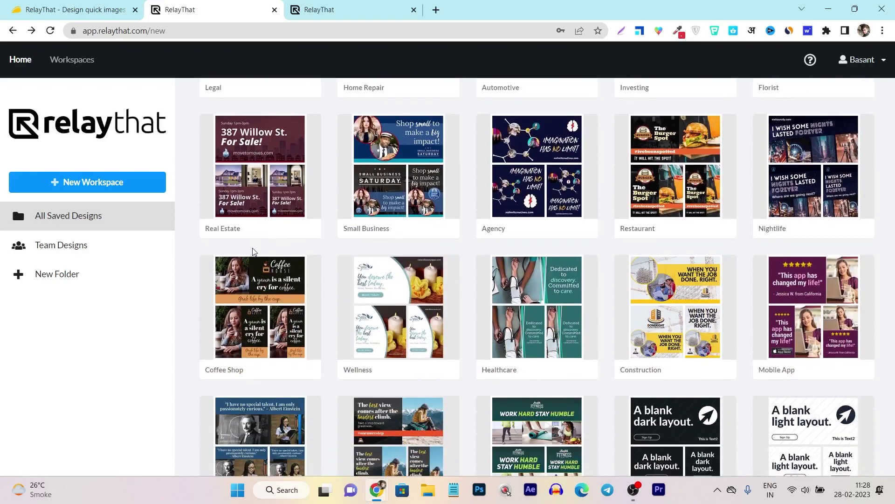
scroll(255, 252, "down", 1)
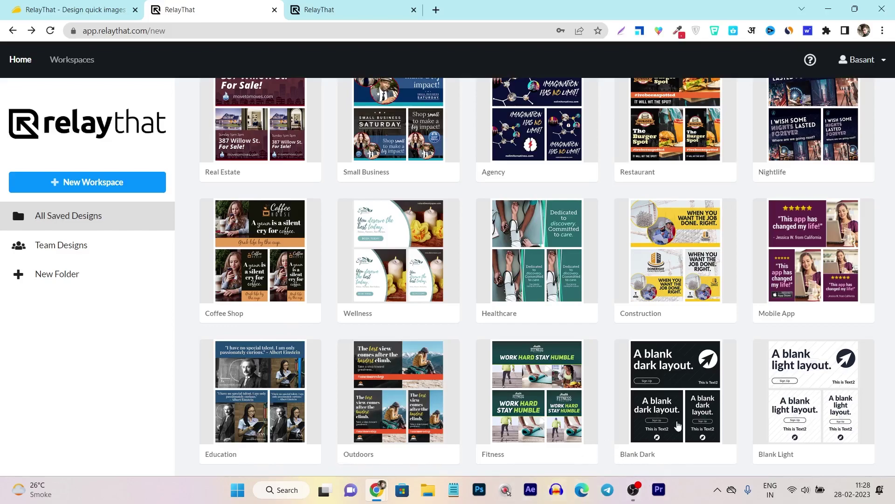
scroll(608, 306, "up", 4)
scroll(608, 307, "up", 2)
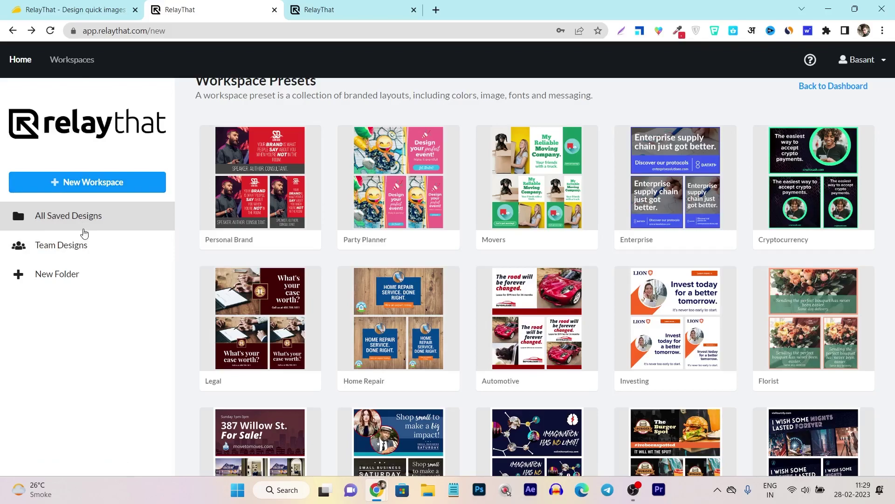
- Show all saved designs and open the Personal Brand workspace from My Workspaces
left_click(66, 219)
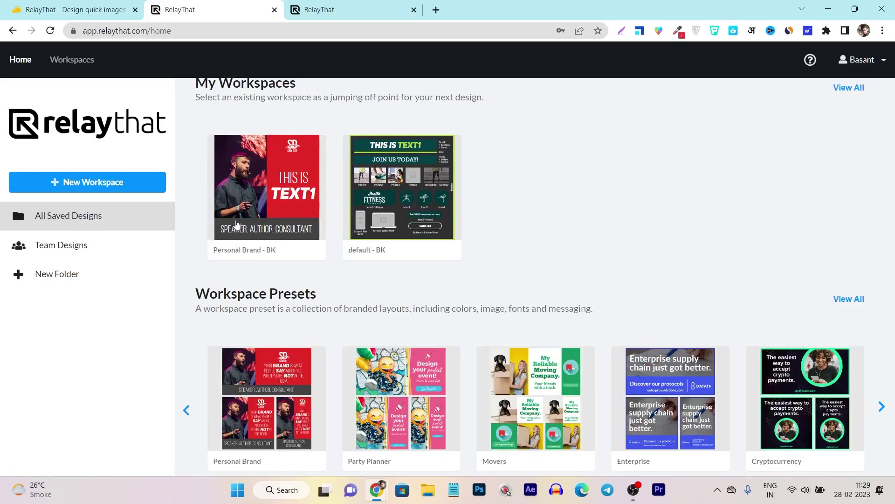
left_click(270, 213)
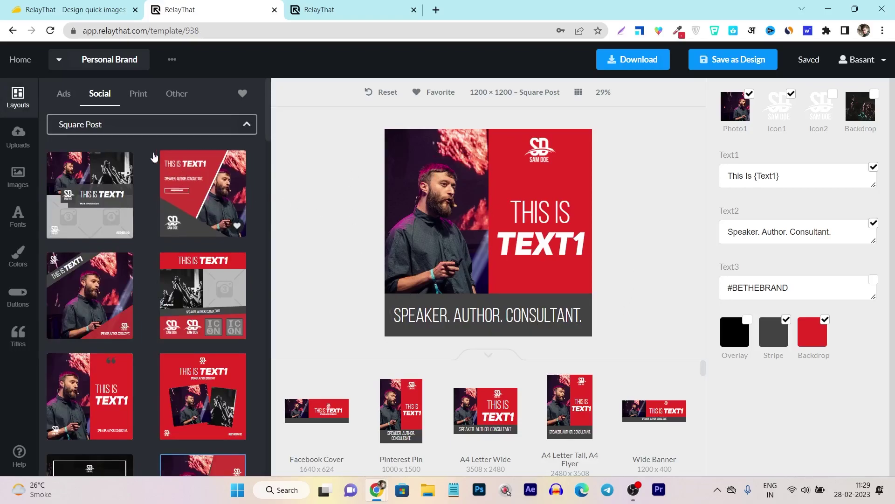
- Leave the Square Post layouts, look through the ad formats, and open the Vertical Rectangle layouts
left_click(130, 125)
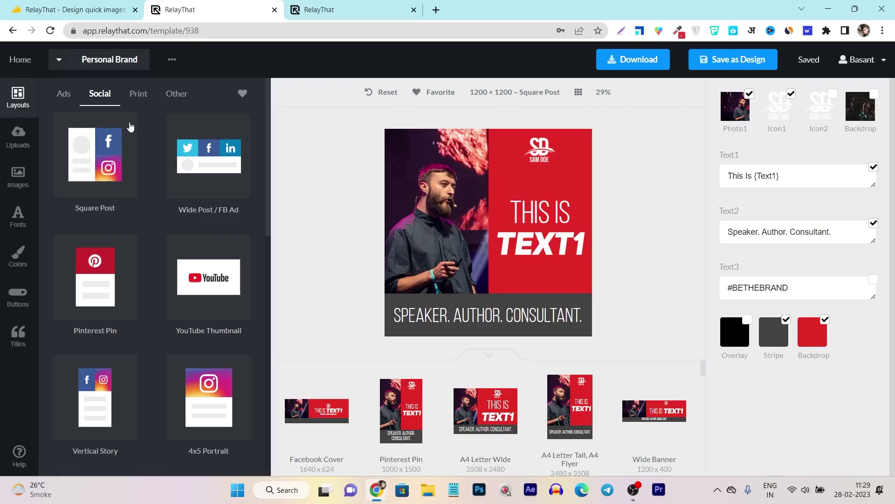
left_click(60, 97)
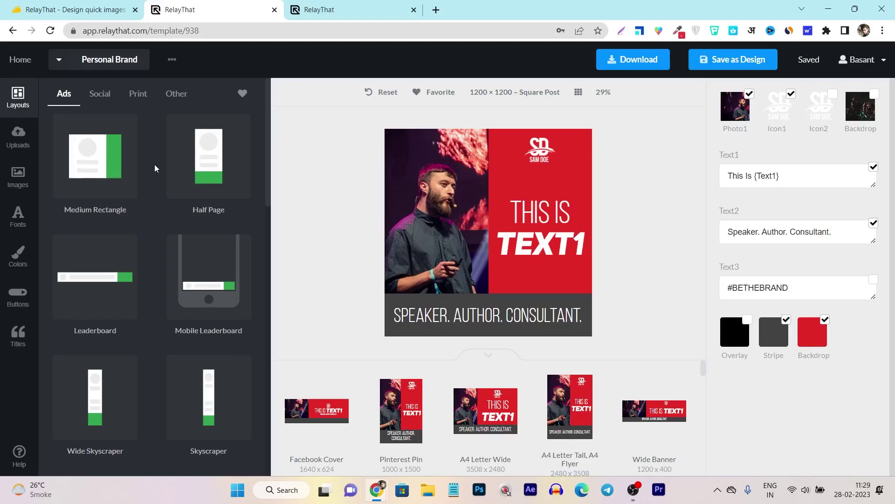
scroll(155, 164, "down", 4)
scroll(155, 200, "down", 3)
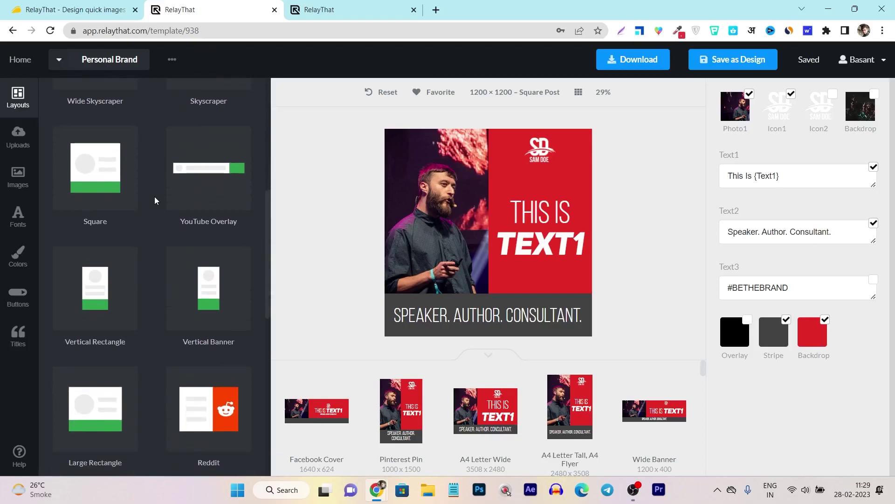
scroll(155, 197, "down", 2)
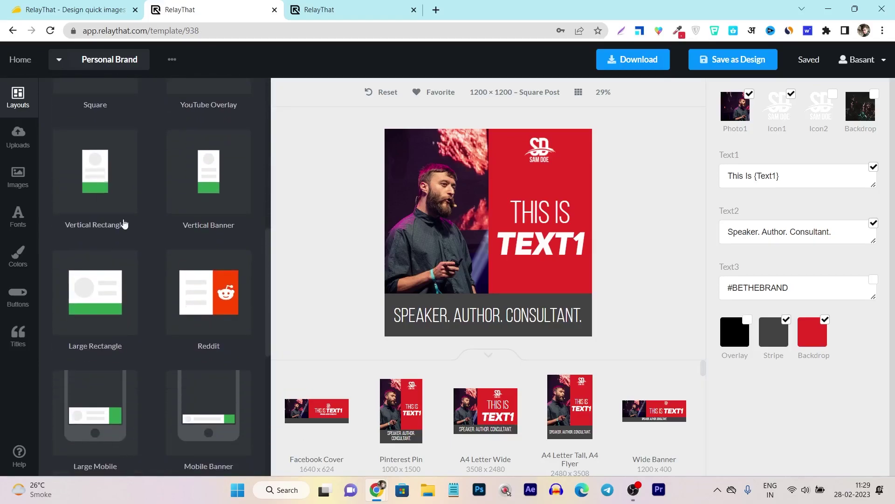
left_click(97, 176)
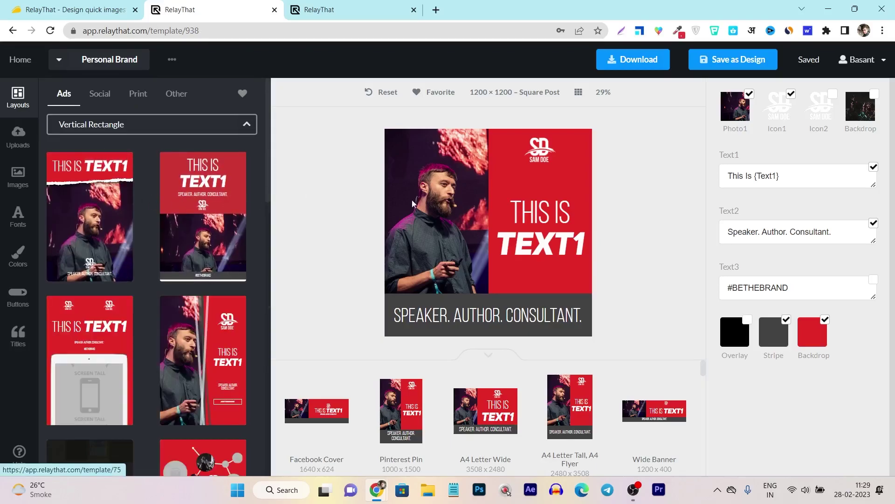
- Browse the Vertical Rectangle layouts and apply the one with the speaker photo beside a slanted red panel
scroll(139, 200, "down", 1)
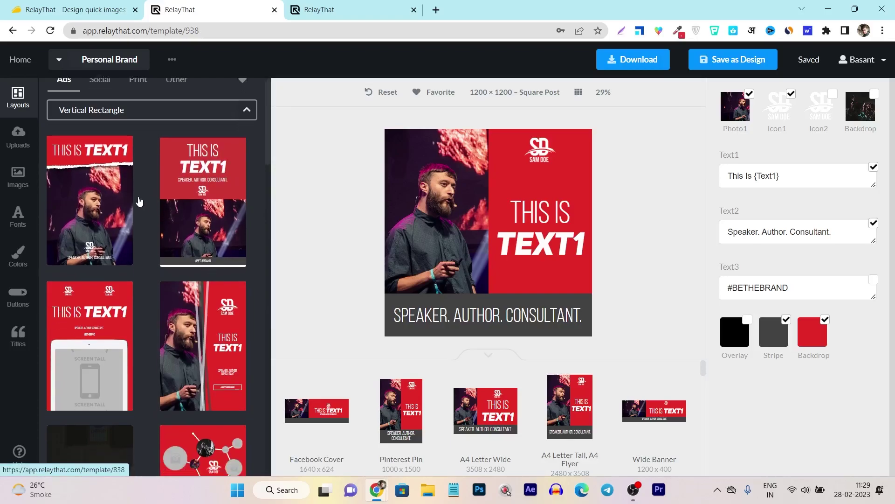
scroll(139, 200, "down", 5)
scroll(141, 247, "up", 6)
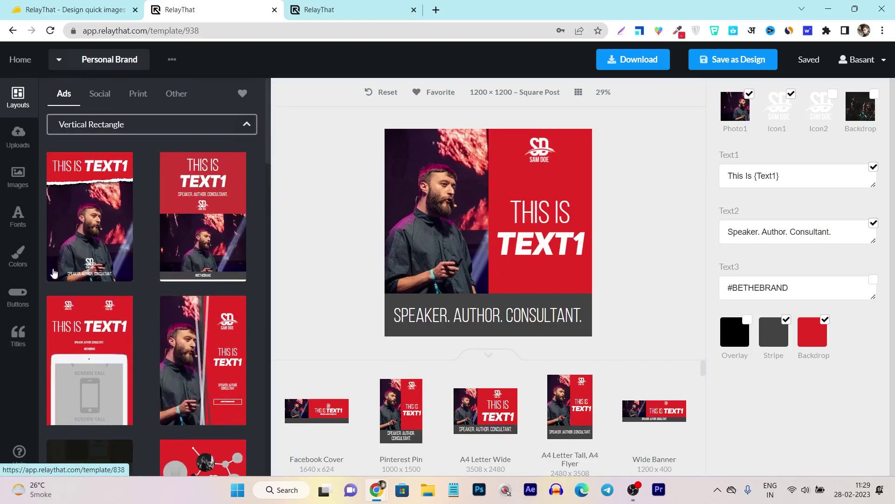
scroll(61, 261, "down", 3)
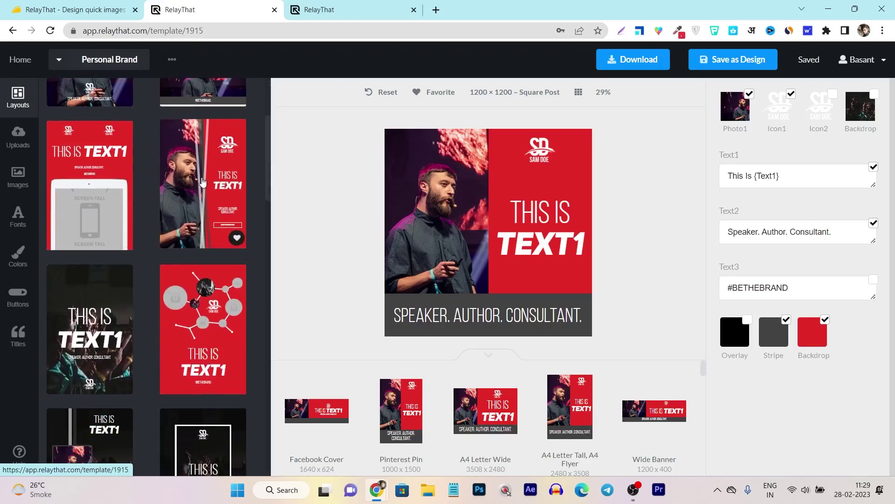
left_click(202, 182)
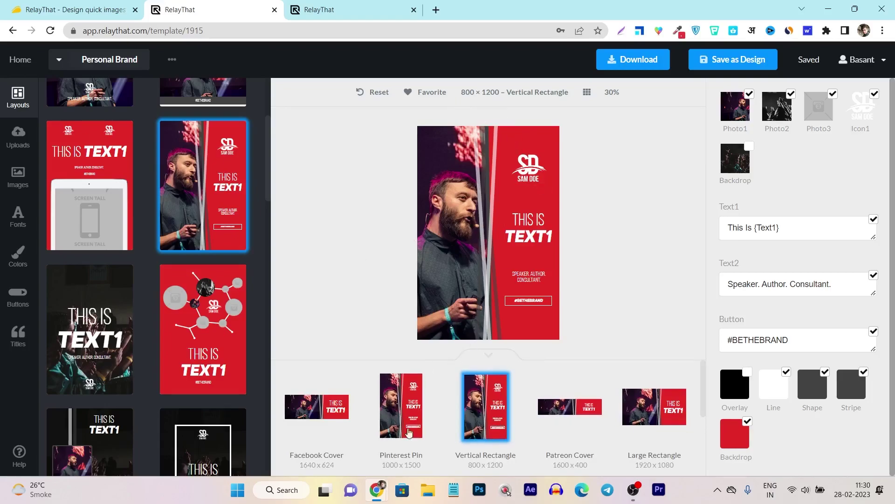
- Return to the list of layout formats and look through the Ads and Social categories
scroll(182, 290, "up", 1)
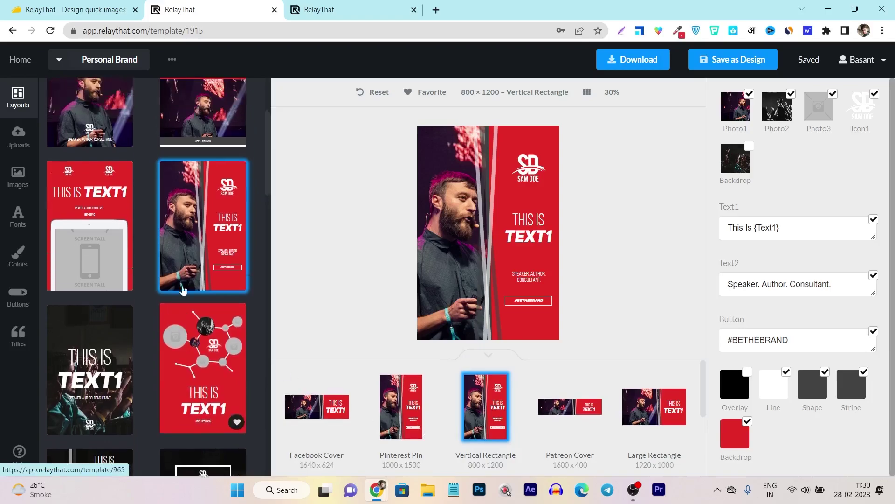
scroll(182, 290, "up", 3)
left_click(136, 124)
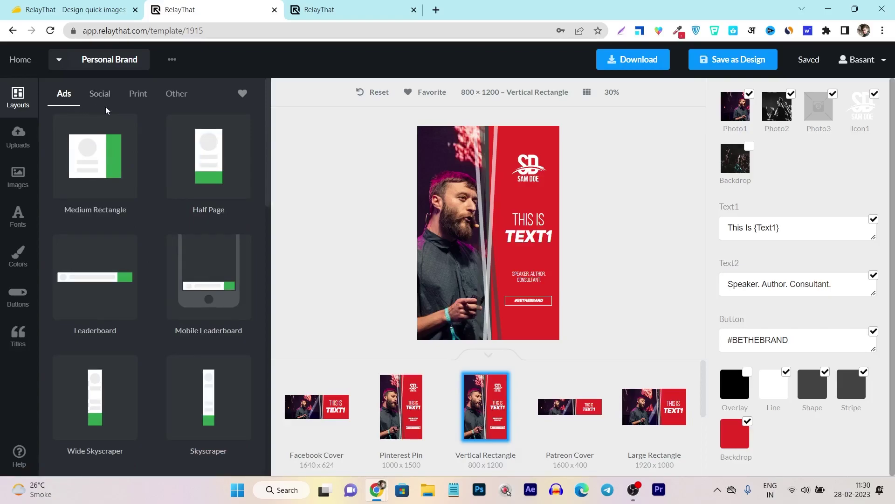
scroll(160, 306, "down", 5)
scroll(136, 152, "up", 5)
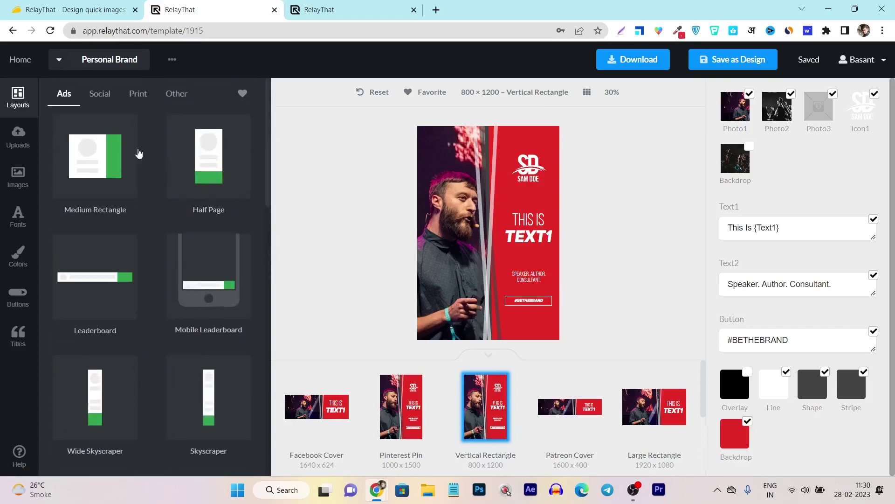
left_click(104, 96)
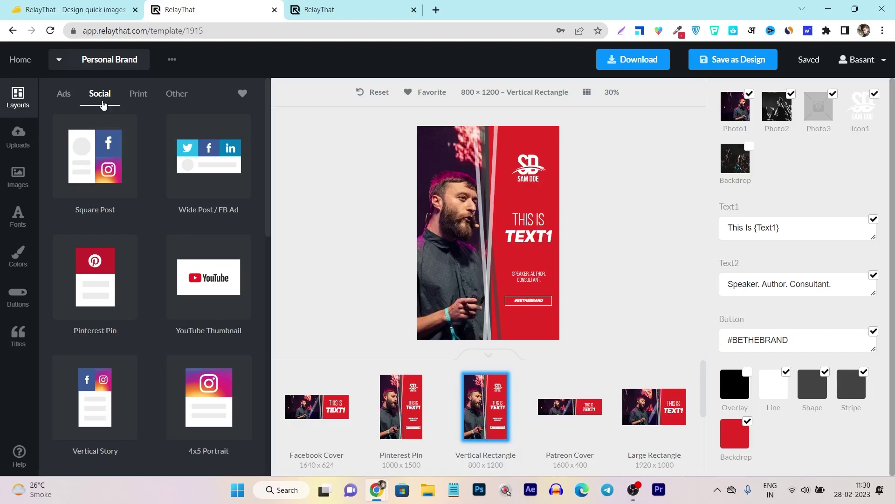
scroll(148, 174, "down", 3)
scroll(140, 146, "up", 3)
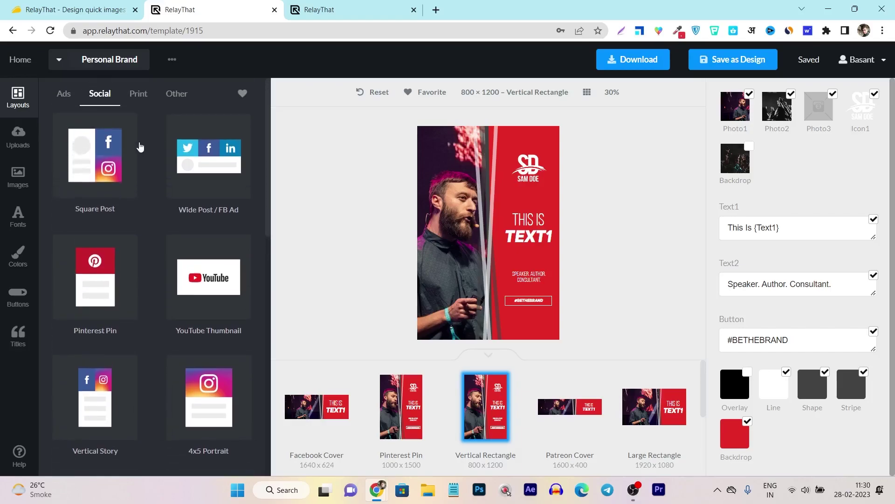
- Examine the print layout formats, such as postcards, certificates, flyers, and letters
left_click(133, 95)
scroll(156, 301, "down", 3)
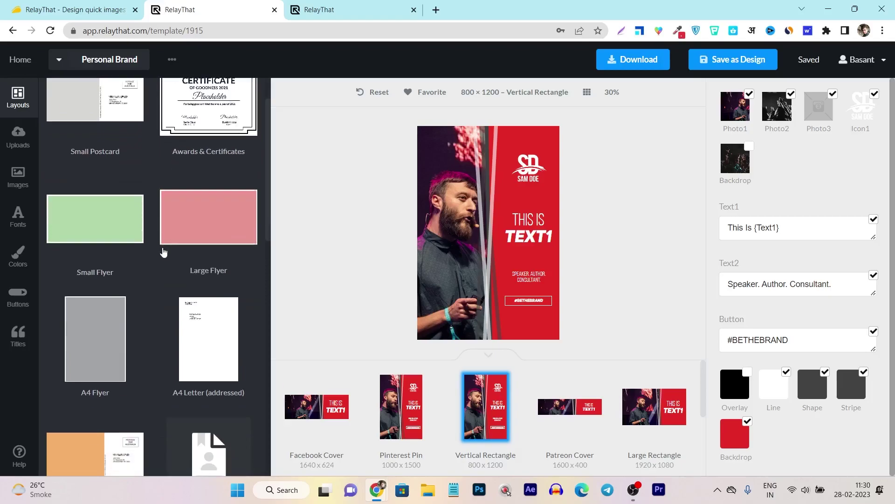
scroll(156, 301, "down", 2)
scroll(158, 210, "up", 4)
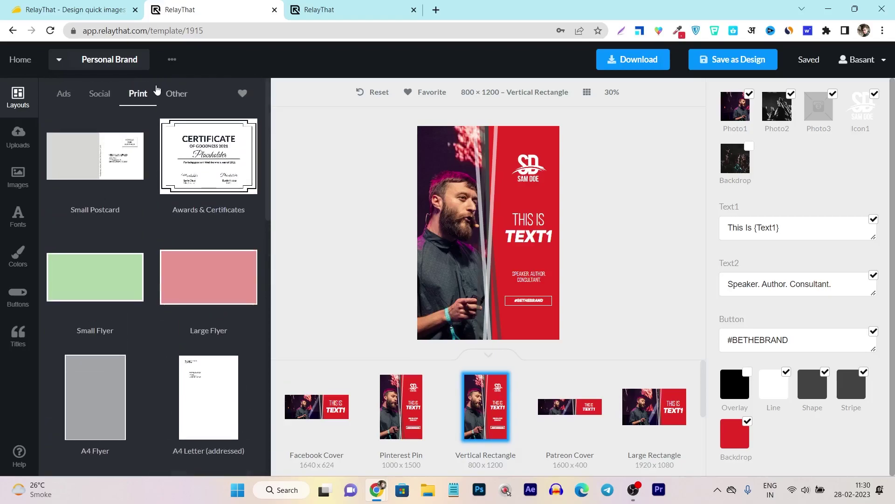
- Examine the Other layout formats, including Blog Post, Wide Banner, Video Still, Audio Cover, Crop Photo, and Watermark
left_click(186, 102)
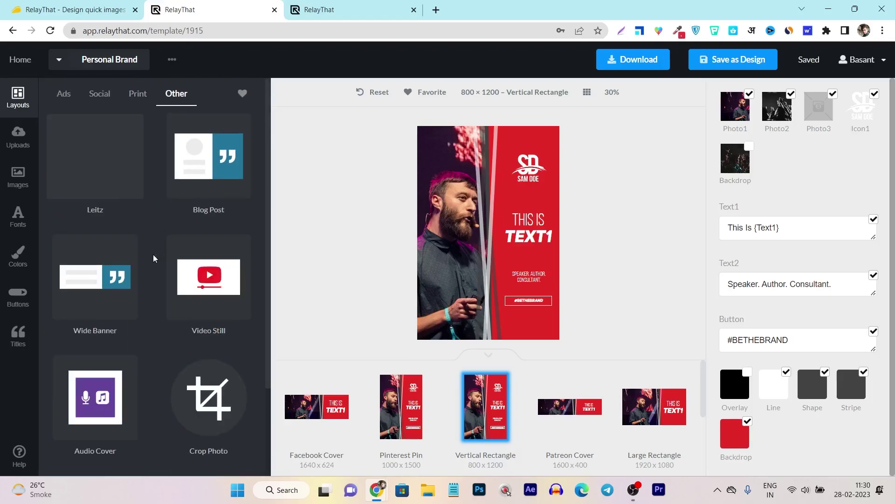
scroll(136, 312, "down", 2)
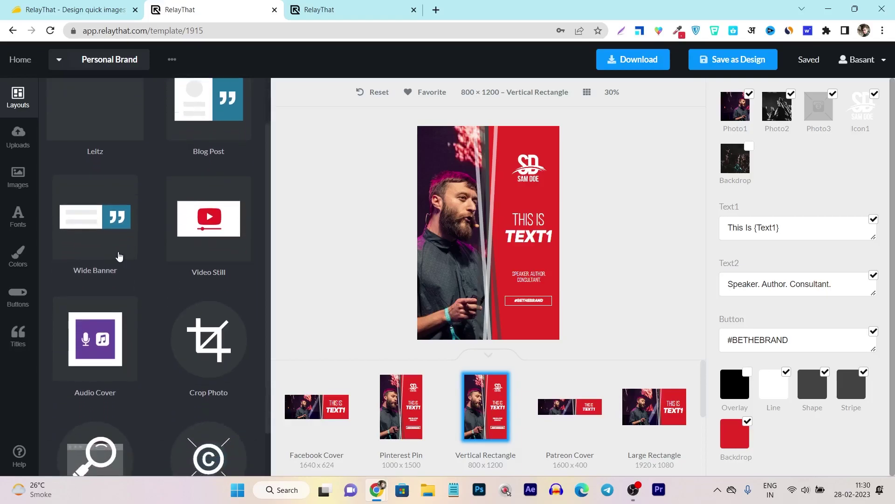
scroll(183, 215, "up", 2)
scroll(203, 265, "down", 2)
scroll(203, 265, "down", 1)
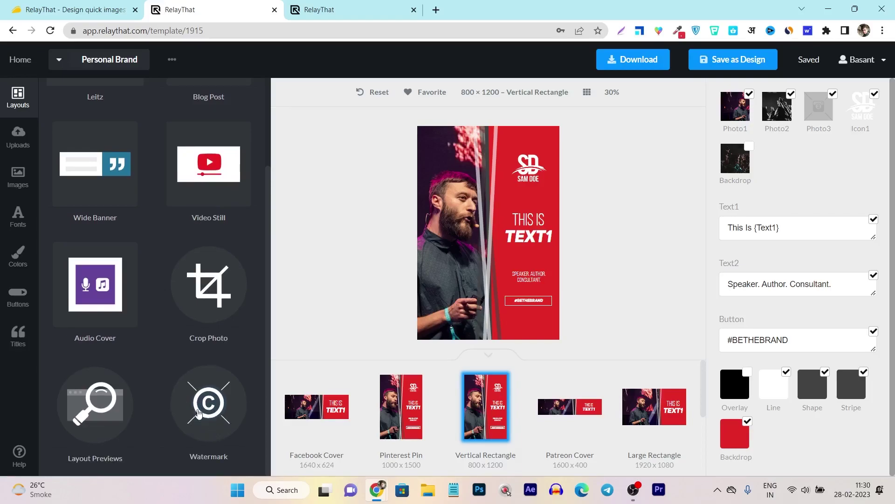
scroll(103, 107, "up", 3)
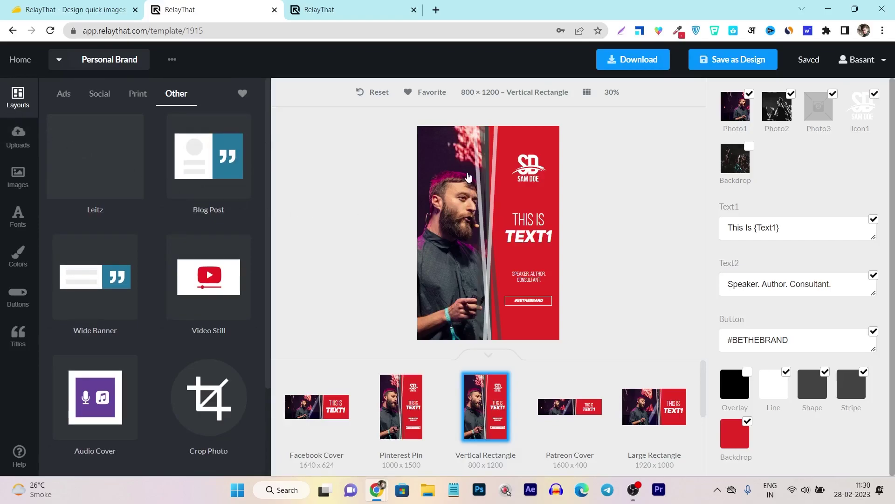
- Show the Personal Brand workspace's uploads and the list of workspace actions
left_click(12, 146)
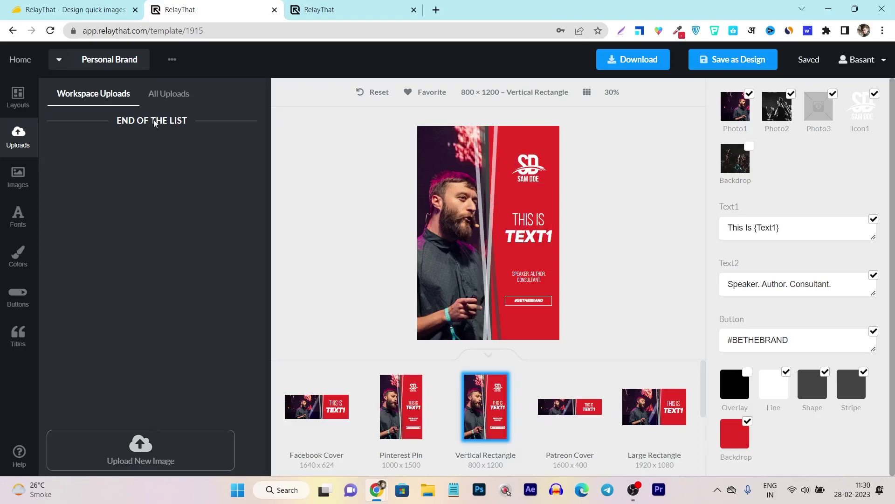
left_click(175, 61)
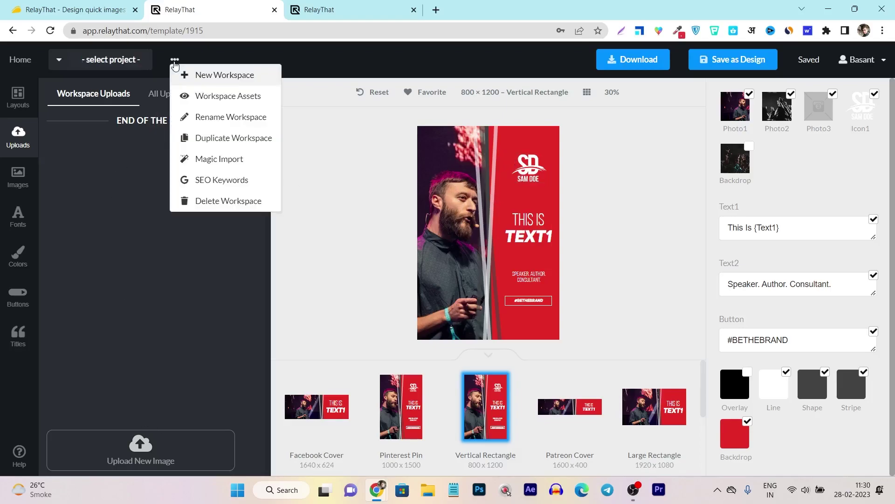
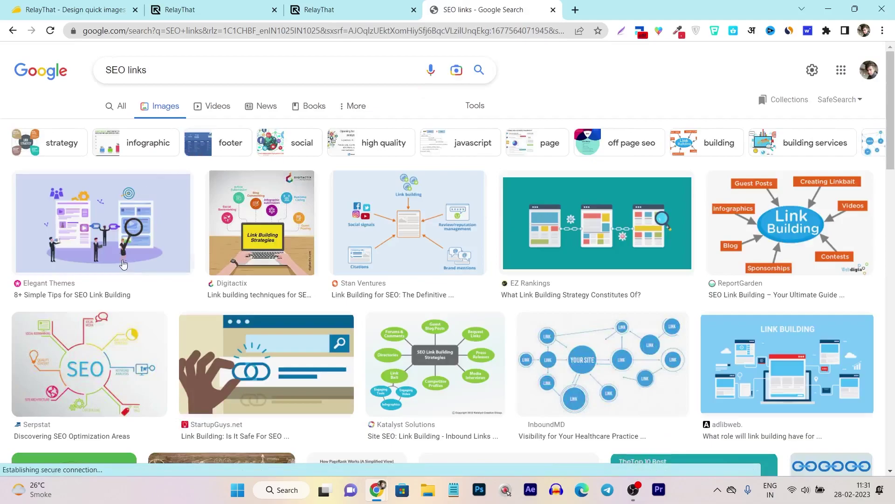
- Copy the image address of InboundMD's "Your Site" link diagram from the Google image results for SEO links
left_click(110, 242)
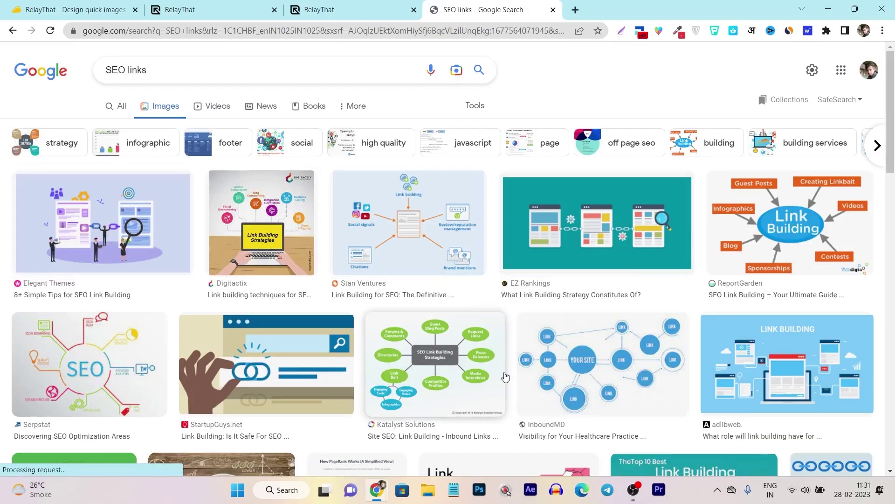
left_click(634, 376)
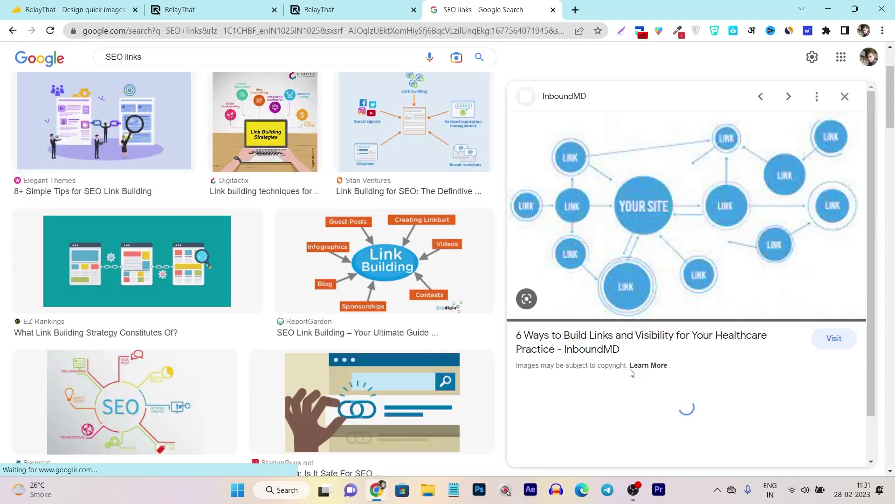
right_click(659, 212)
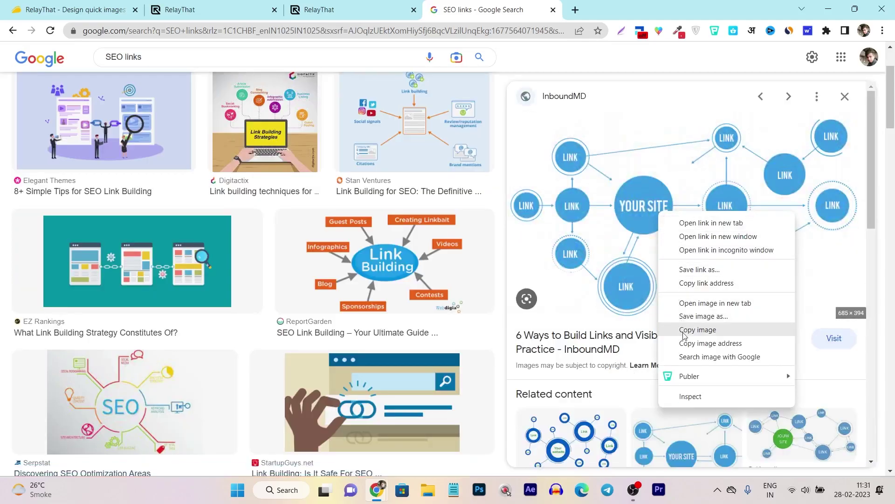
left_click(689, 346)
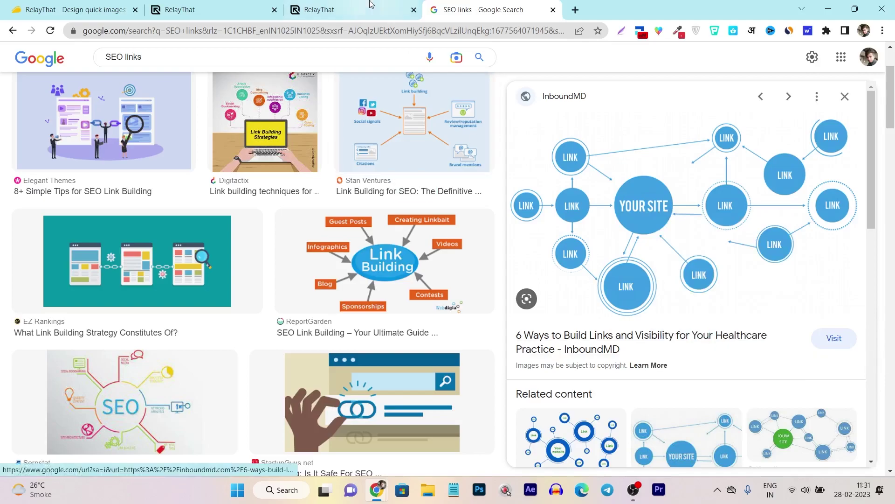
- Switch to RelayThat and paste the copied image address as the Magic Import URL
left_click(368, 7)
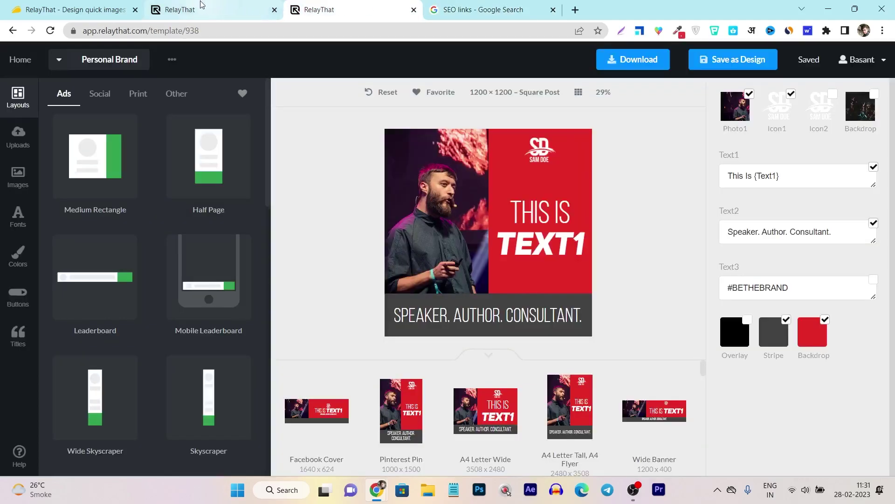
left_click(201, 7)
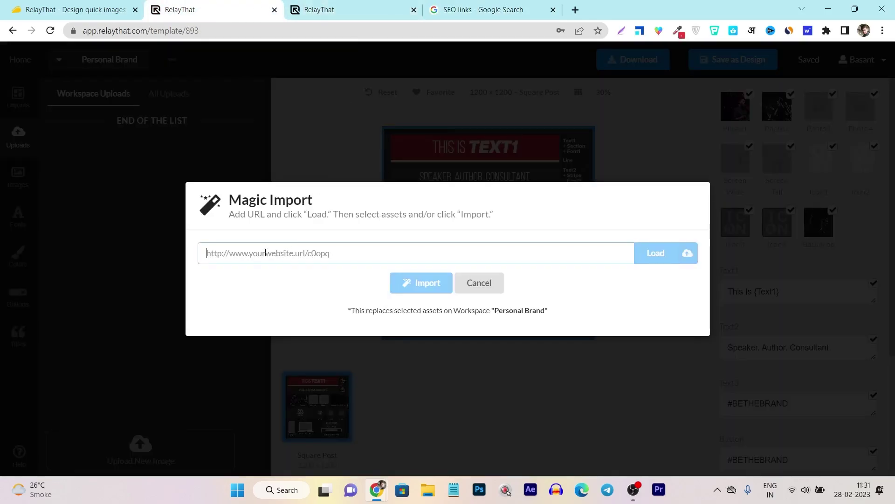
key("ctrl+v")
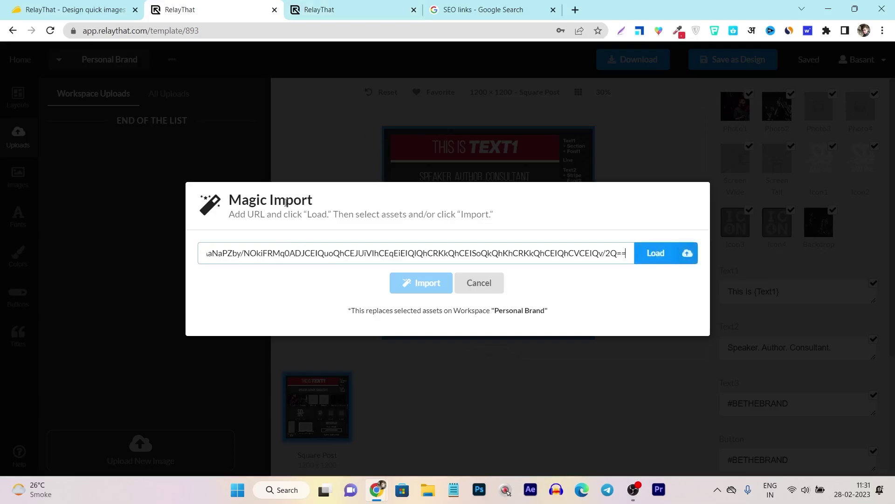
left_click(480, 9)
left_click(200, 9)
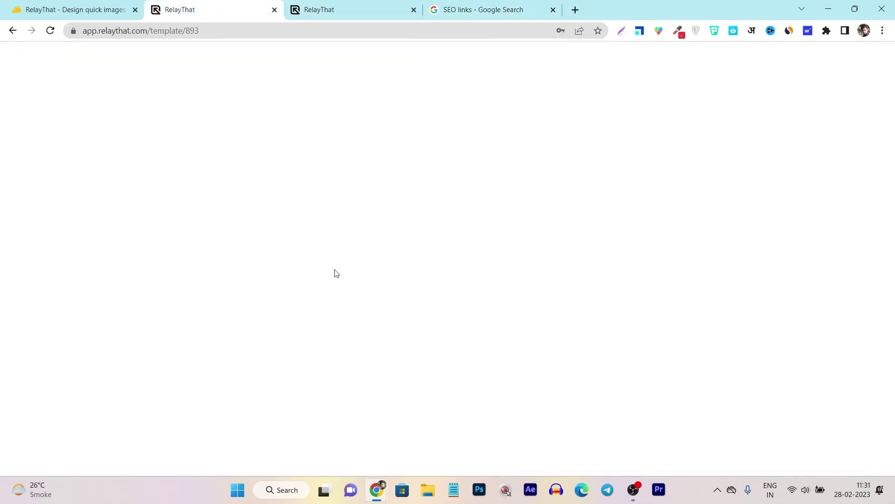
- Load assets from the adlibweb.com link-building.jpg URL in Magic Import, check the asset and text fields, and cancel the import
left_click(657, 258)
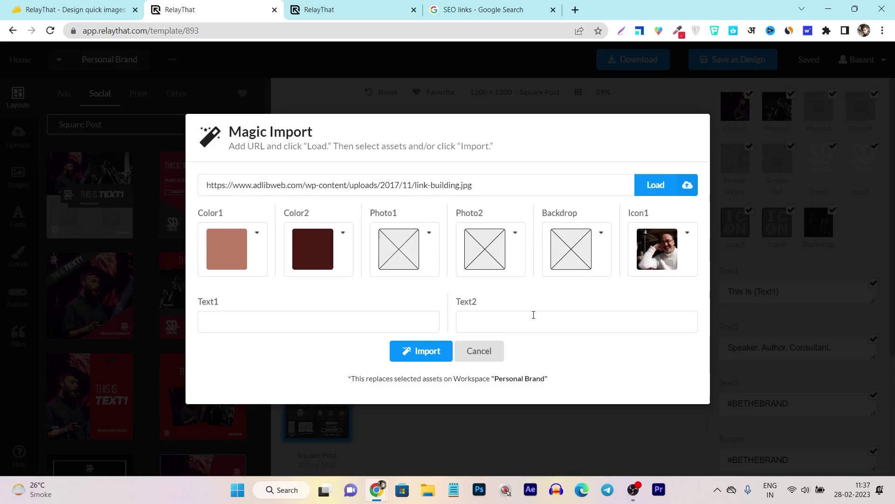
left_click(253, 316)
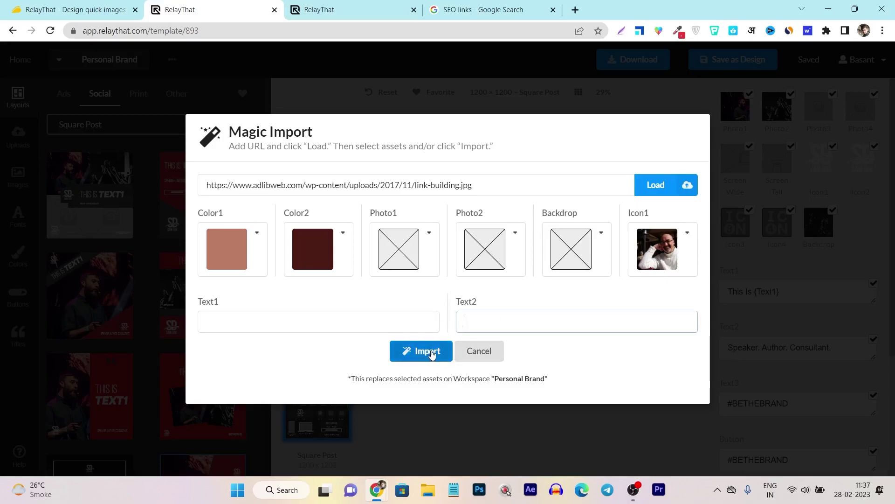
left_click(494, 356)
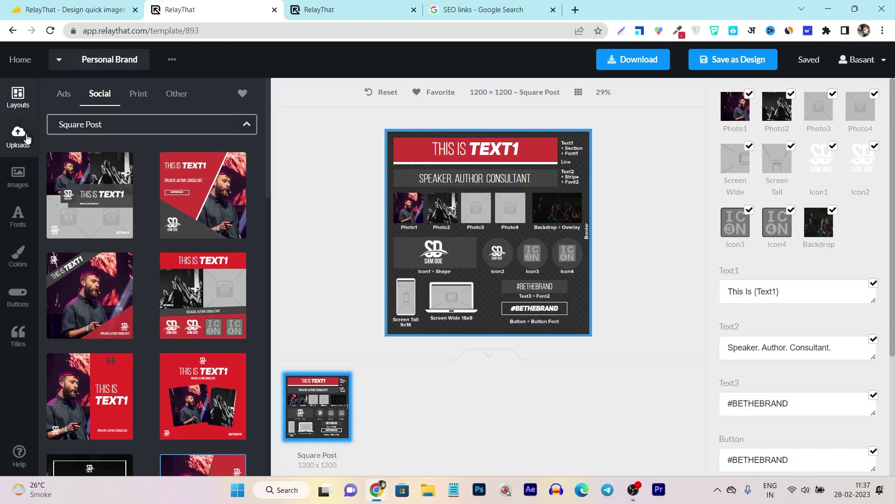
- Show the stock photos available for the Personal Brand workspace
left_click(11, 174)
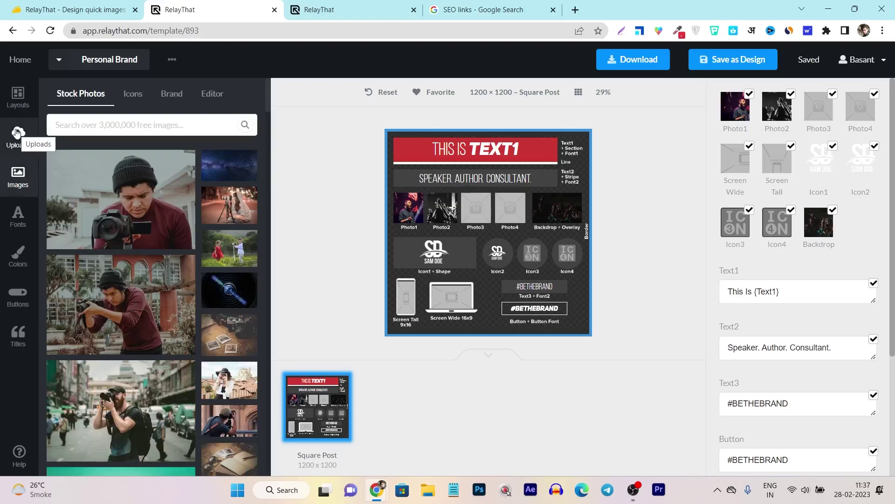
- Search the icon library for SEO and browse the matching icons
mouse_move(76, 195)
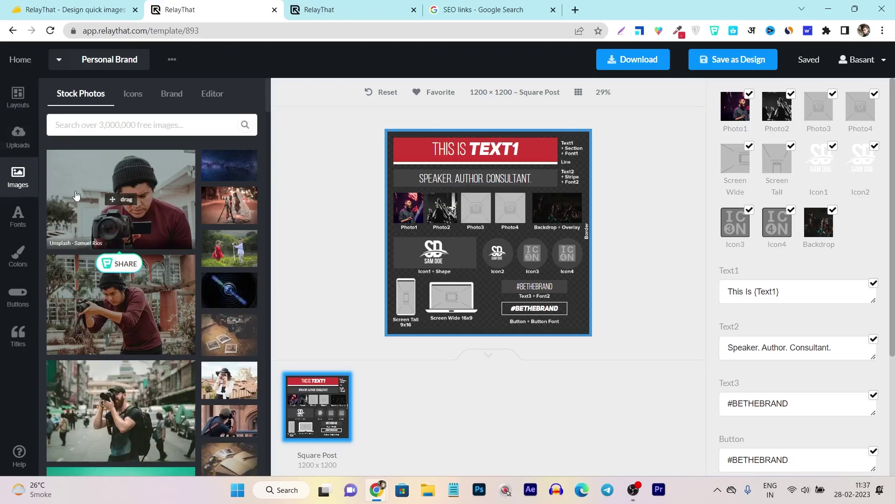
left_click(112, 127)
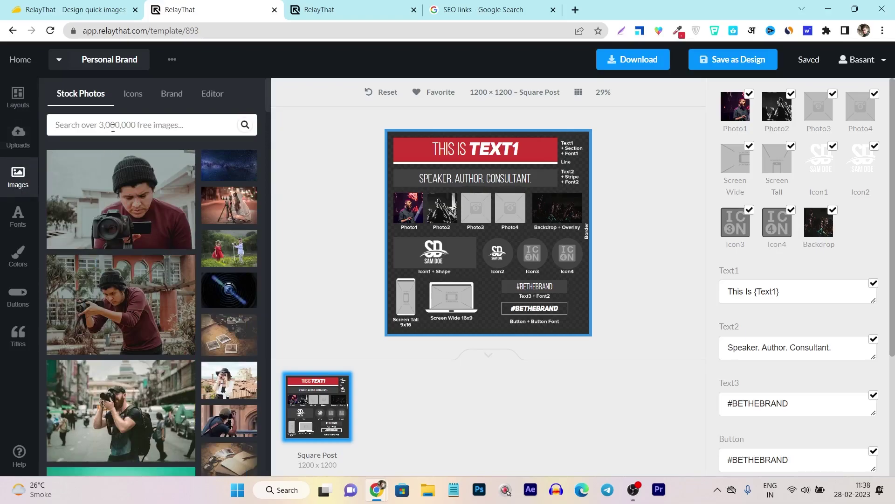
left_click(131, 93)
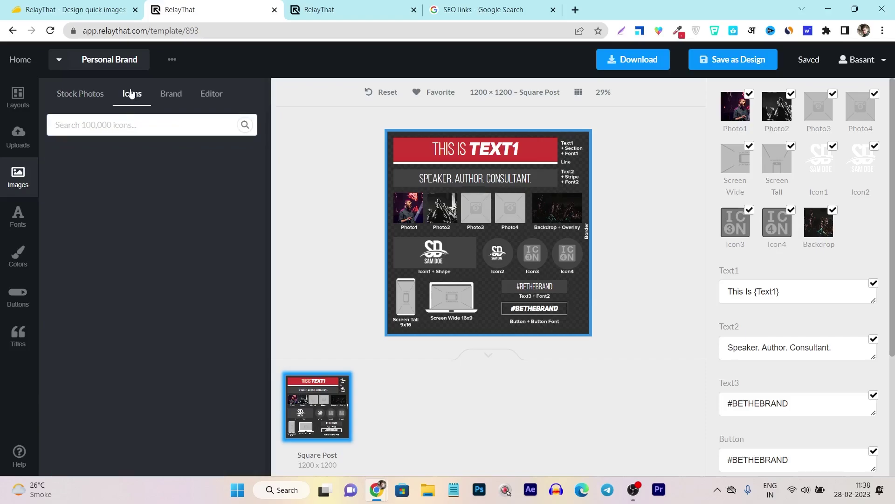
left_click(125, 128)
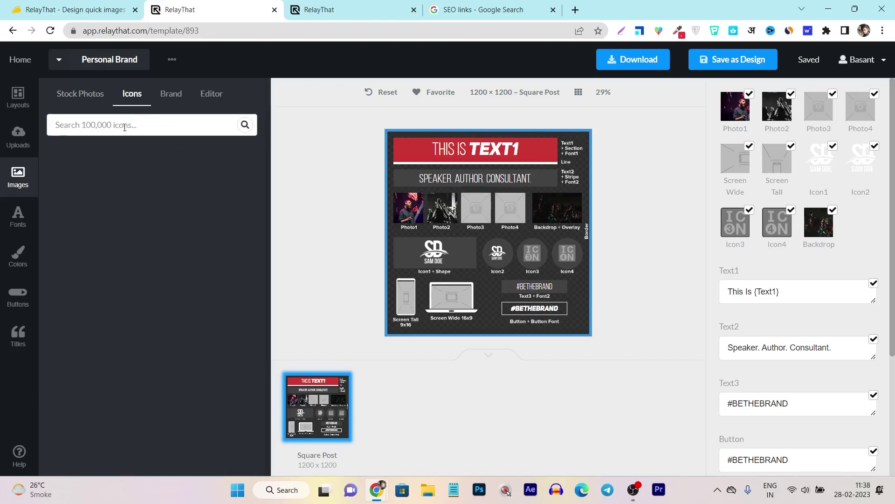
type("SEO")
key("Return")
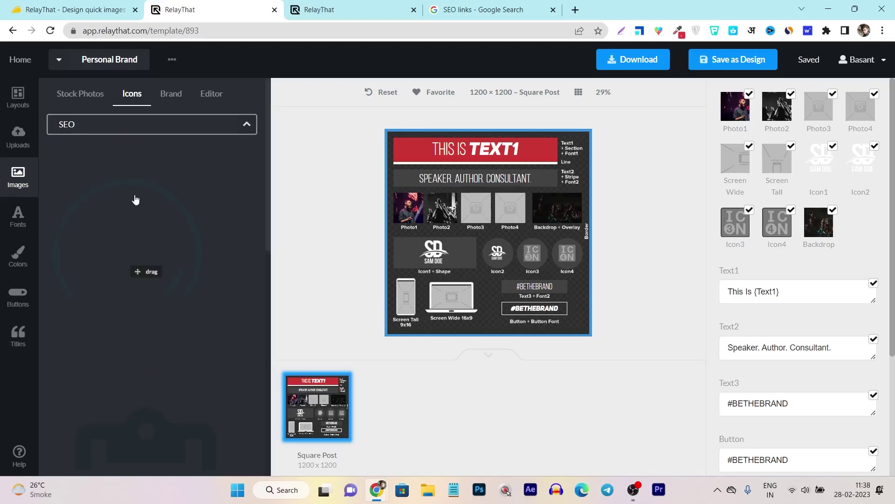
scroll(163, 250, "down", 5)
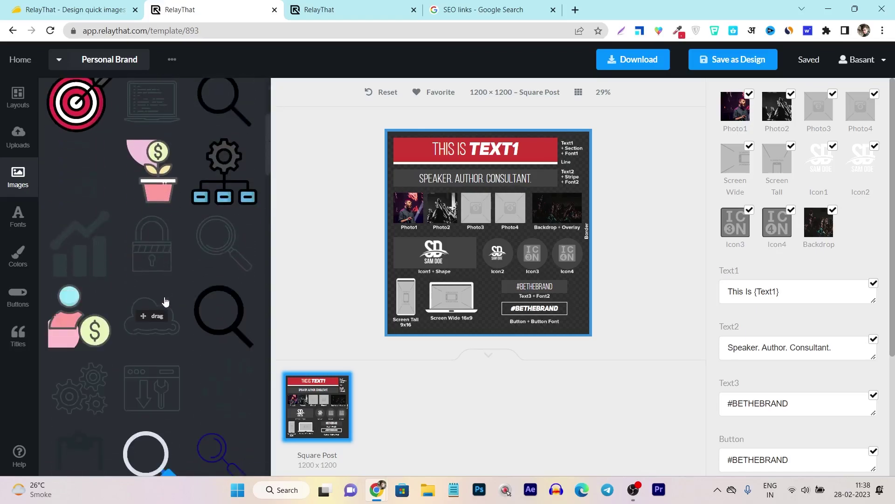
scroll(164, 299, "up", 5)
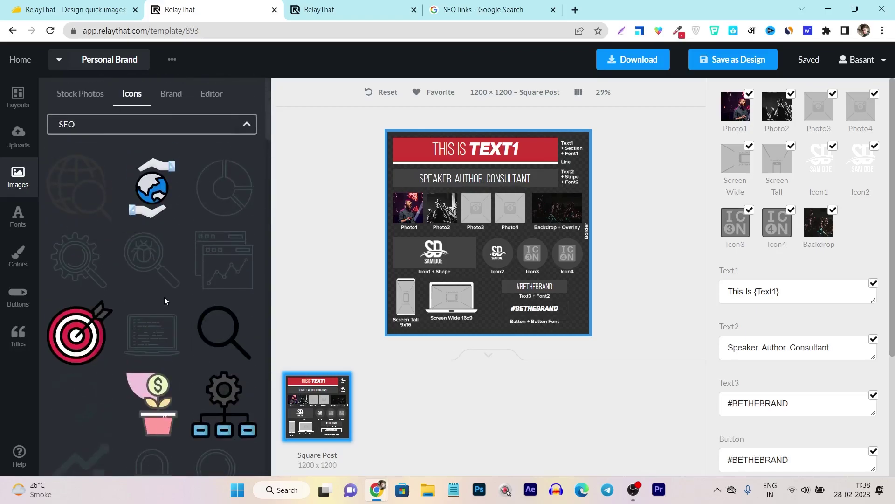
- Search the stock photos for SEO and look through the matching images
left_click(75, 93)
left_click(87, 128)
type("SEO")
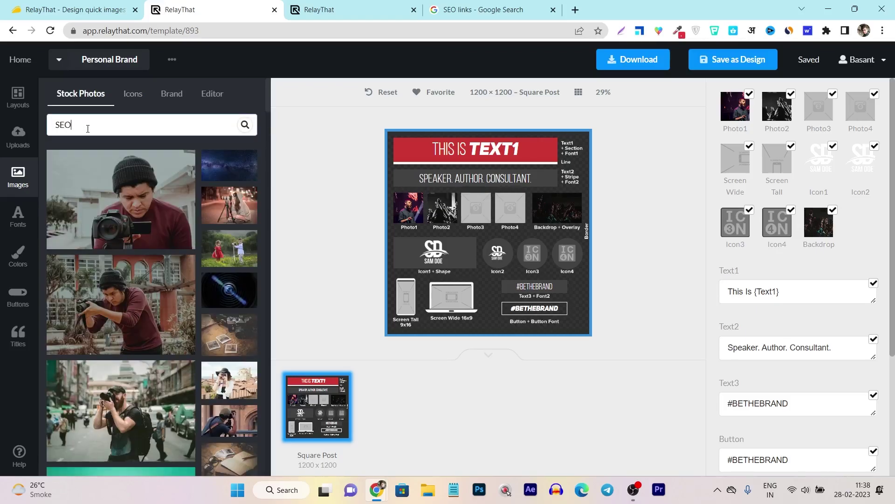
key("Return")
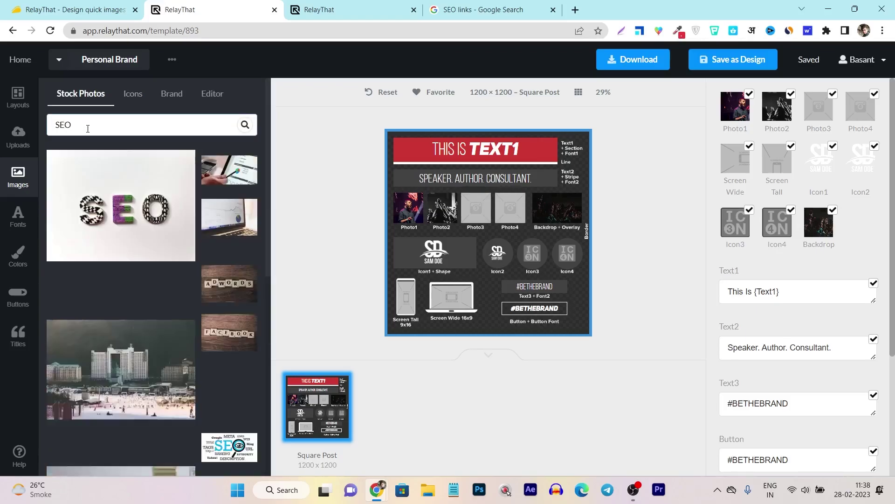
scroll(153, 303, "down", 10)
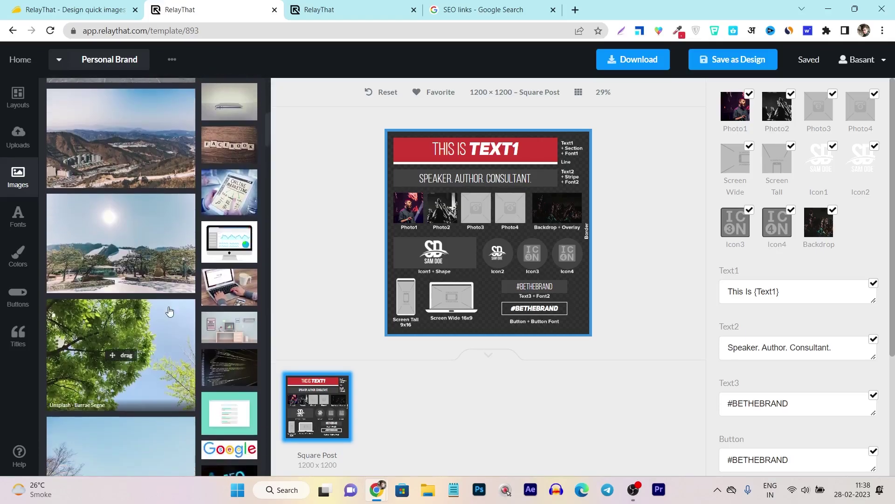
scroll(169, 321, "up", 10)
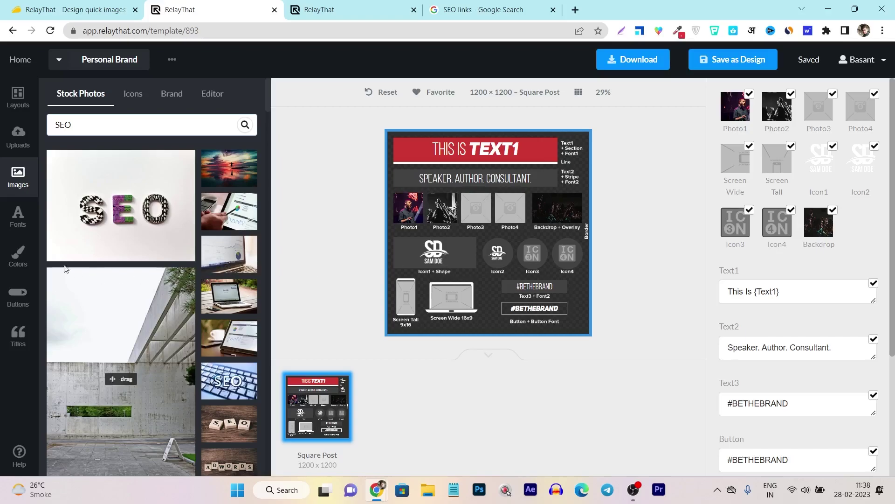
- Examine the available system fonts and the Font 1, Font 2, and Highlight settings
left_click(14, 224)
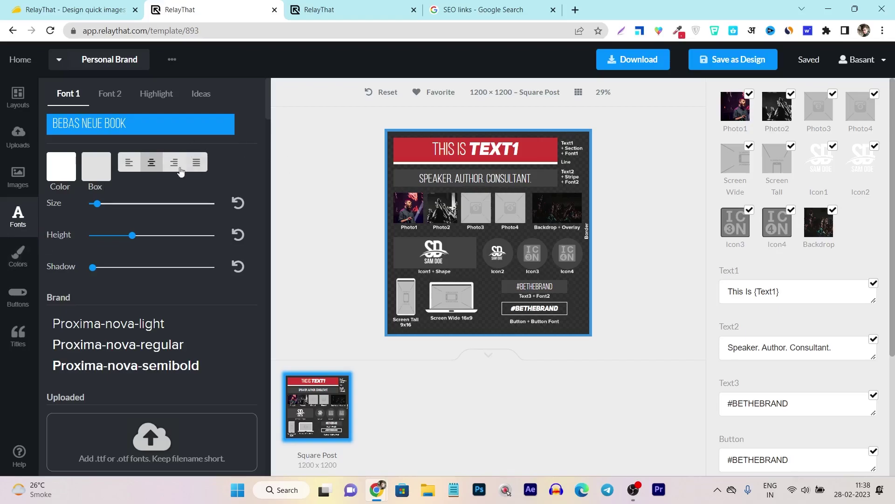
scroll(161, 319, "down", 6)
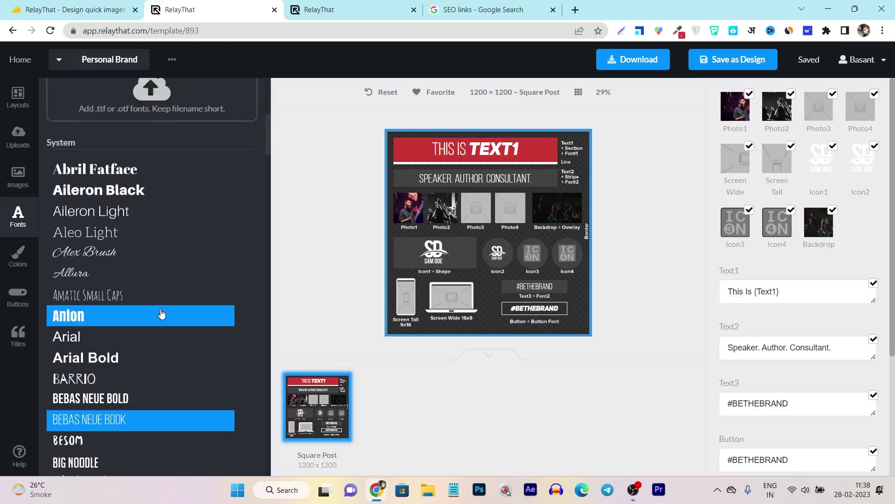
scroll(160, 313, "down", 2)
scroll(177, 222, "up", 8)
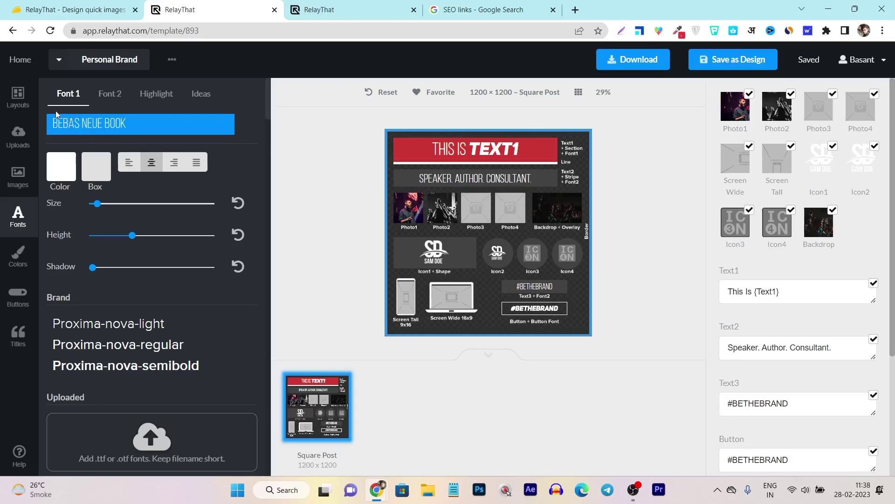
left_click(110, 96)
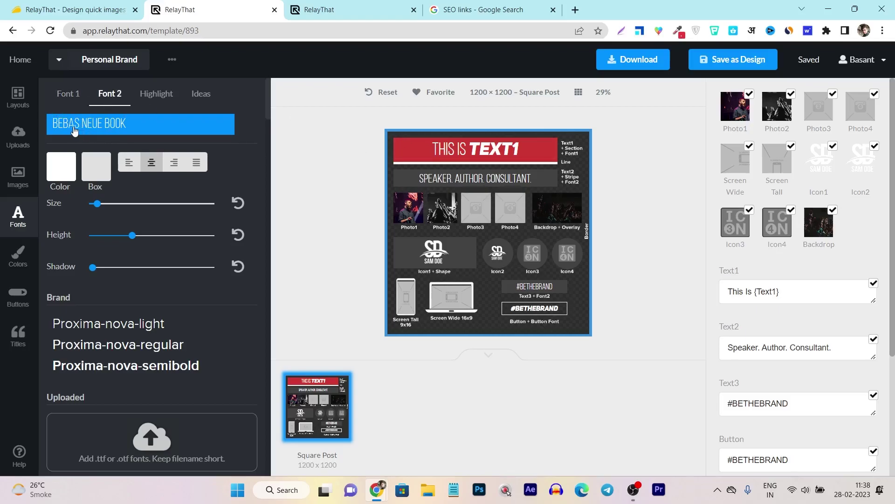
left_click(68, 96)
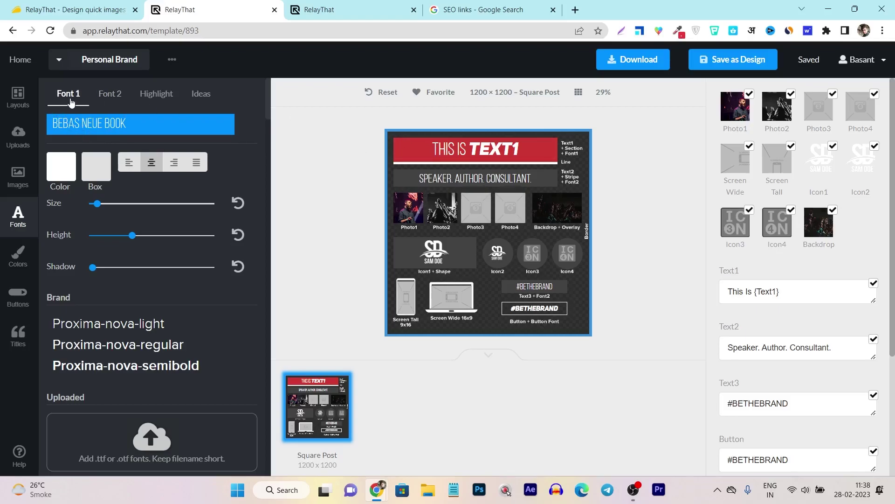
left_click(156, 94)
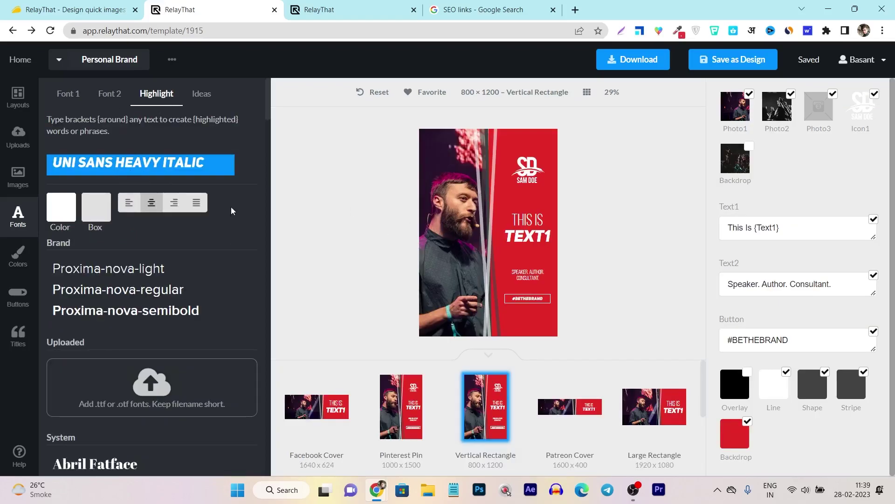
- Change the color of the highlighted word in Text1 on the Vertical Rectangle design to bright turquoise
left_click(526, 235)
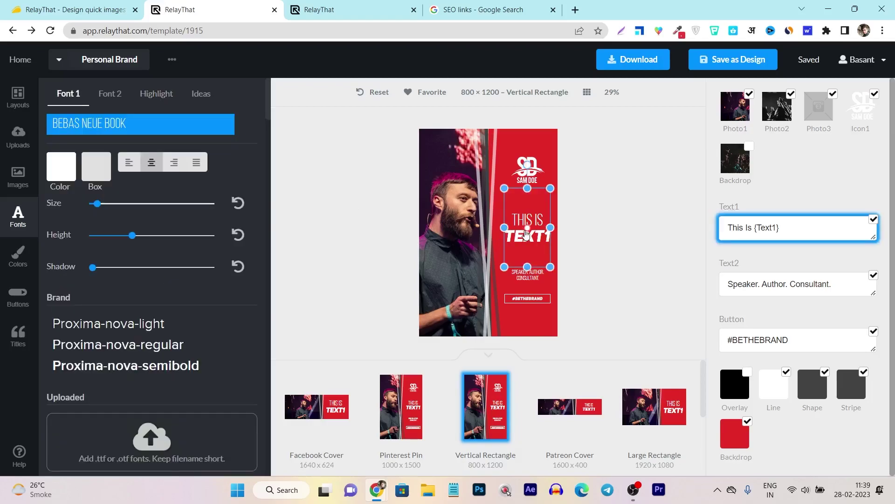
left_click(155, 94)
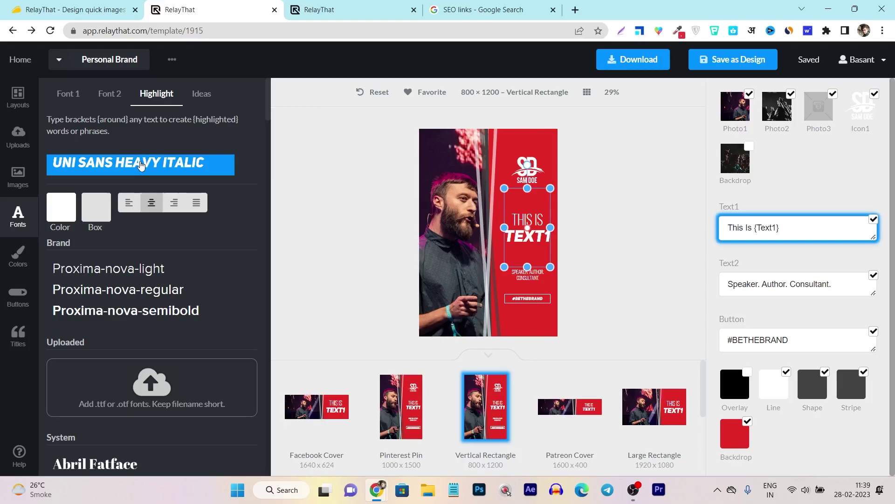
left_click(62, 212)
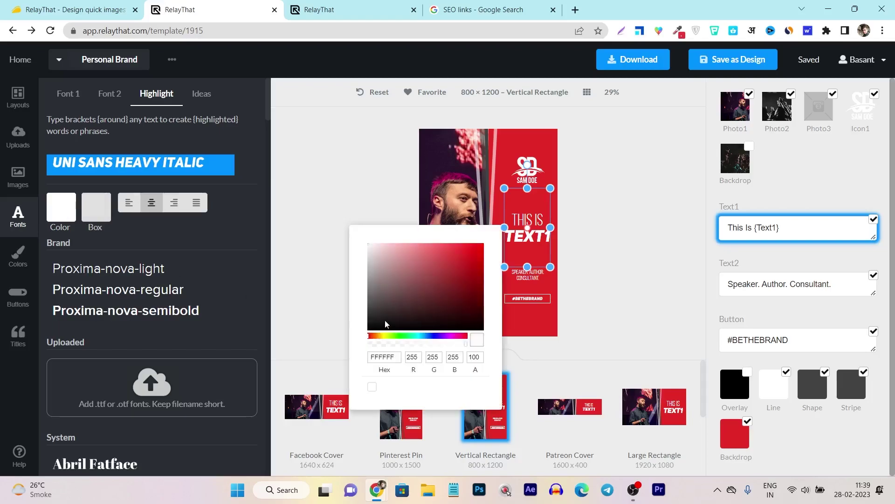
left_click(418, 336)
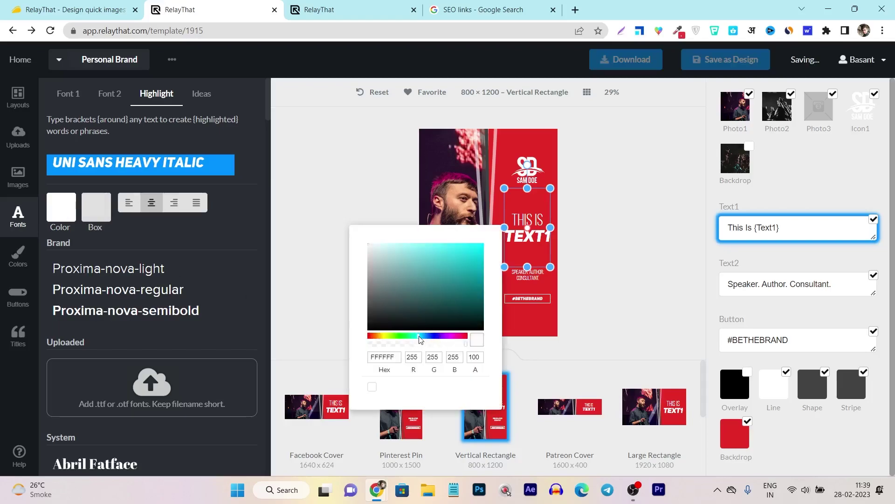
left_click(489, 254)
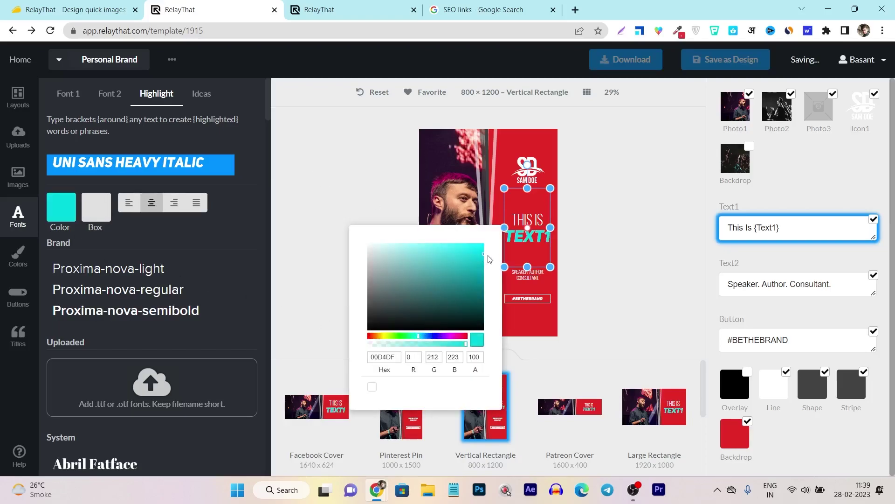
left_click(350, 189)
- Try right alignment for the highlighted text and set it to left alignment instead
scroll(141, 328, "down", 3)
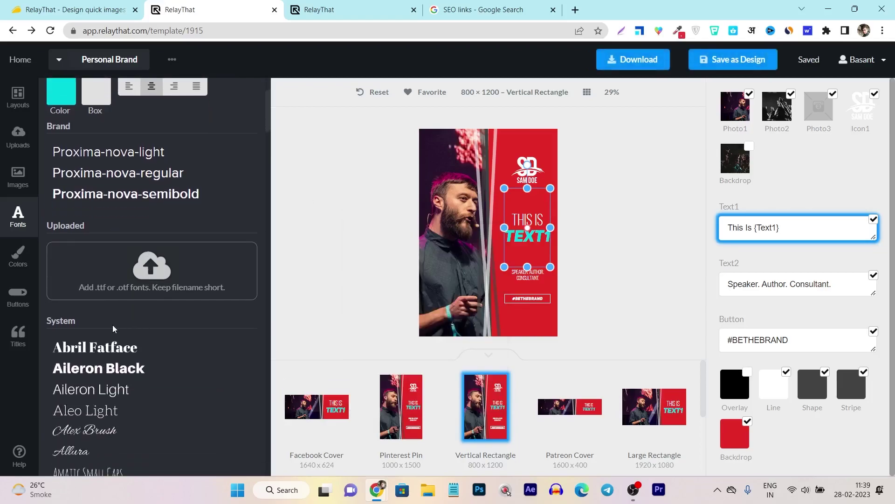
scroll(134, 280, "up", 3)
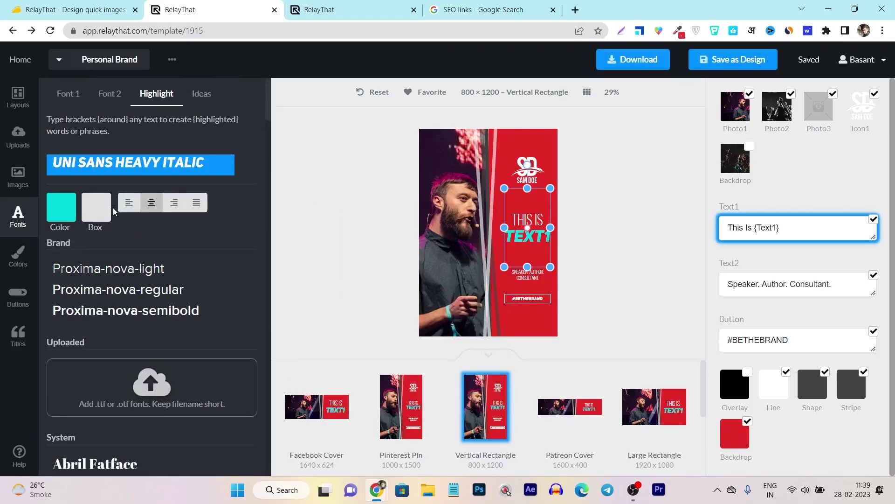
left_click(178, 206)
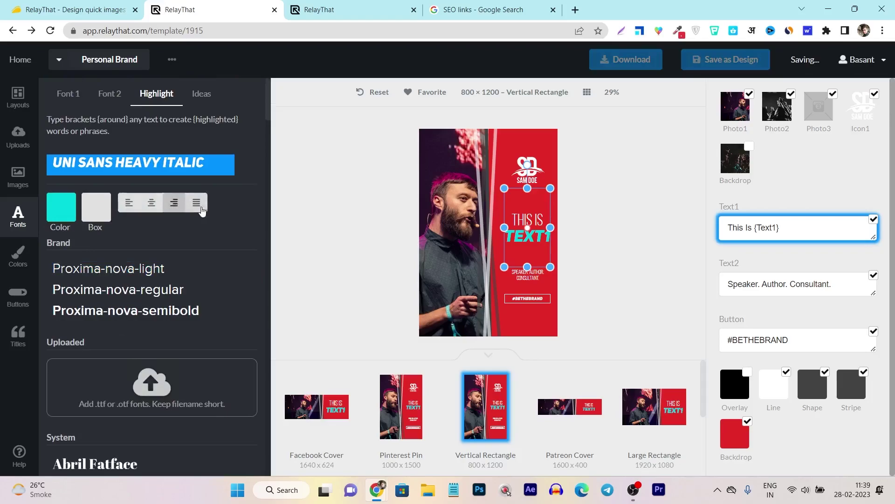
left_click(130, 205)
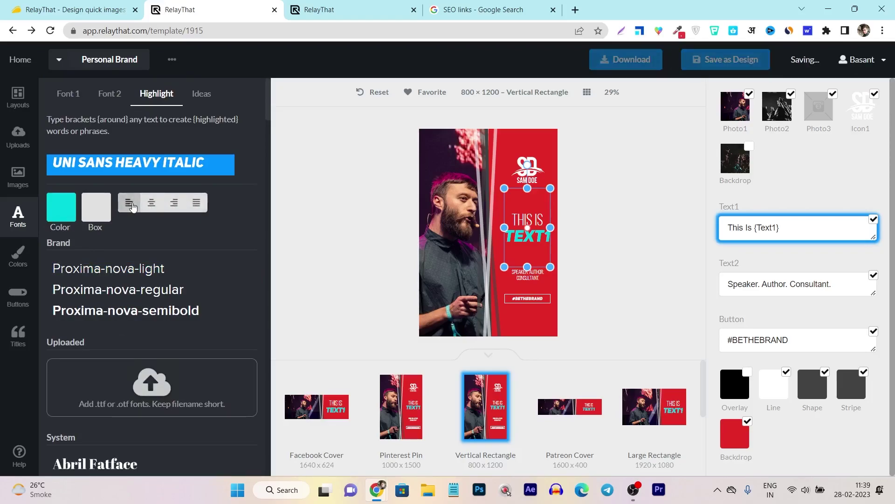
- Add a dark purple box color behind the highlighted word in Text1 and deselect the text
left_click(96, 207)
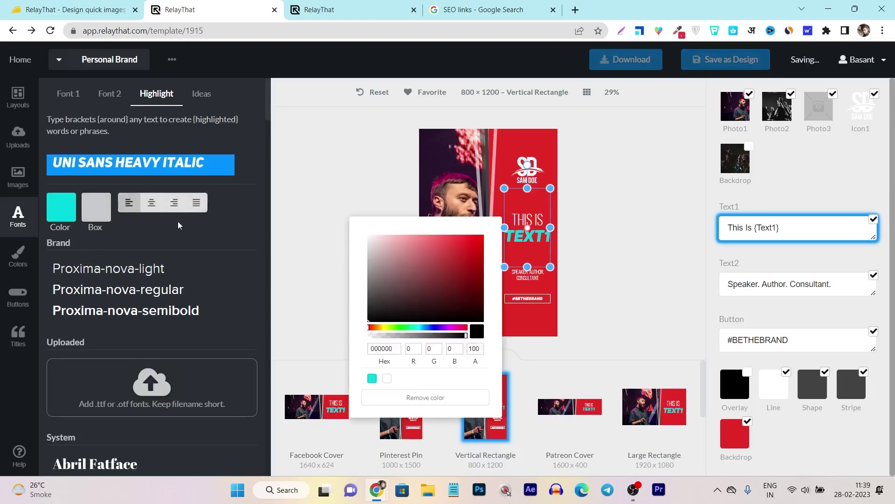
left_click(456, 328)
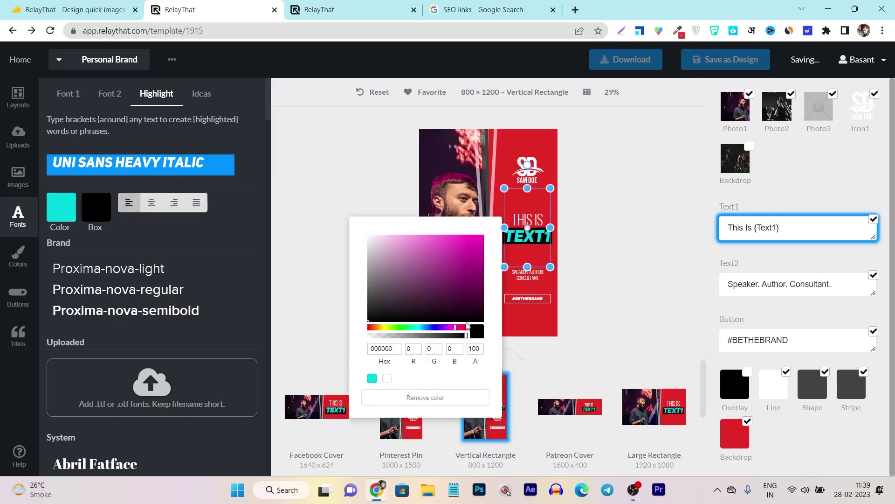
left_click(478, 267)
left_click_drag(479, 271, 482, 297)
left_click(617, 263)
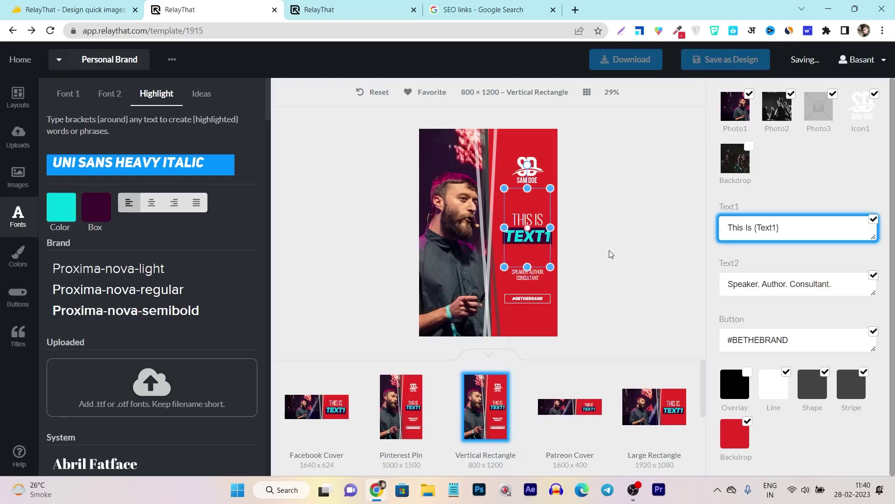
left_click(609, 252)
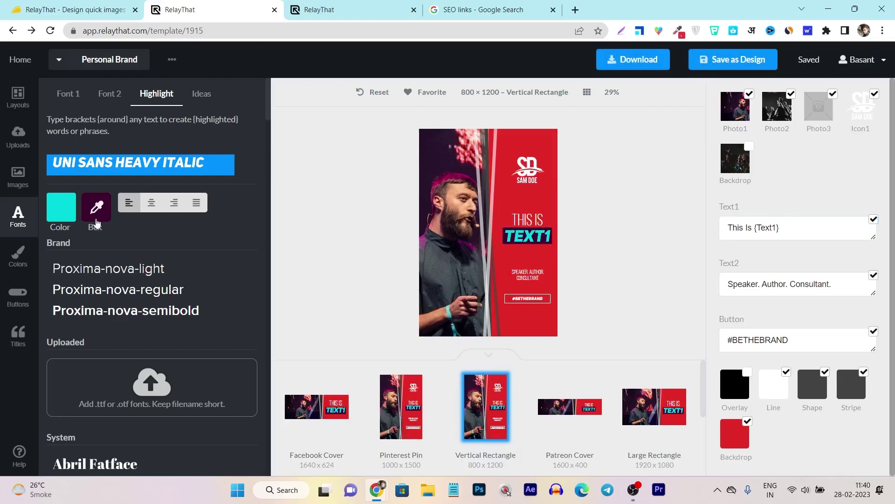
- Try the Grandam, Libre Baskerville font idea on the design and replace it with Ostrich Sans, Oswald
left_click(202, 95)
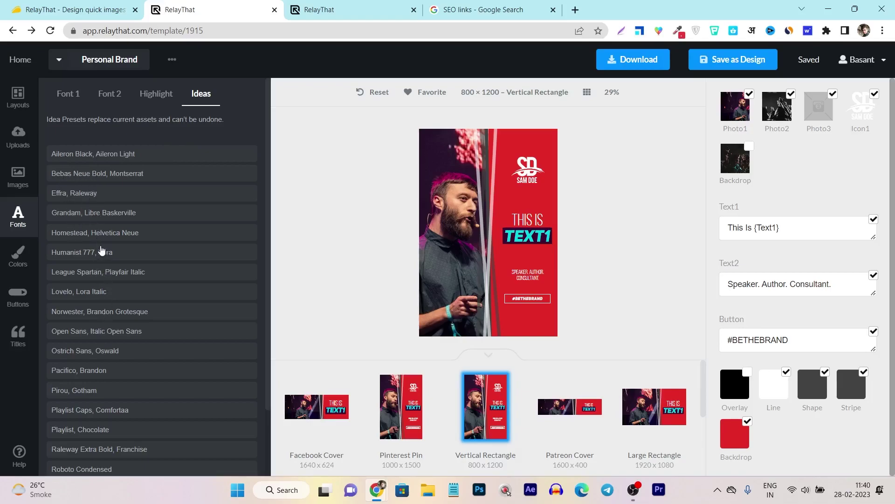
left_click(86, 216)
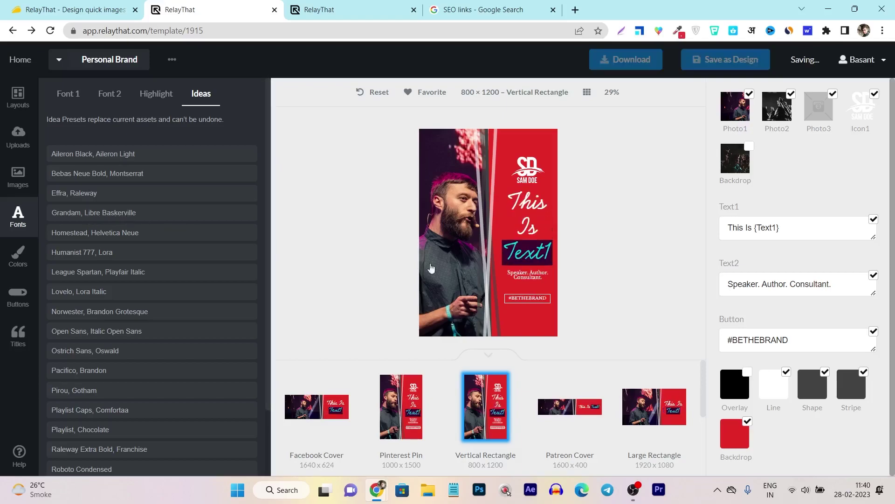
left_click(110, 354)
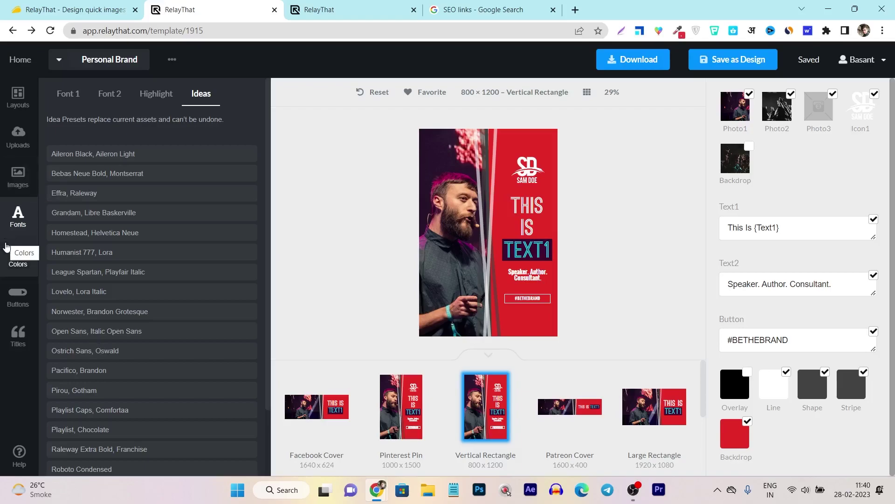
- Try the Wavy Grass and Mint Lipstick color ideas on the Vertical Rectangle design
left_click(13, 261)
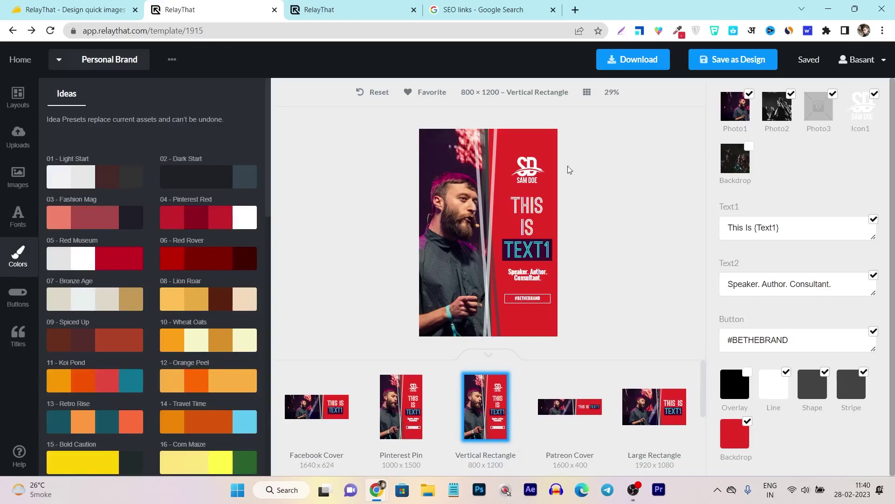
scroll(163, 327, "down", 4)
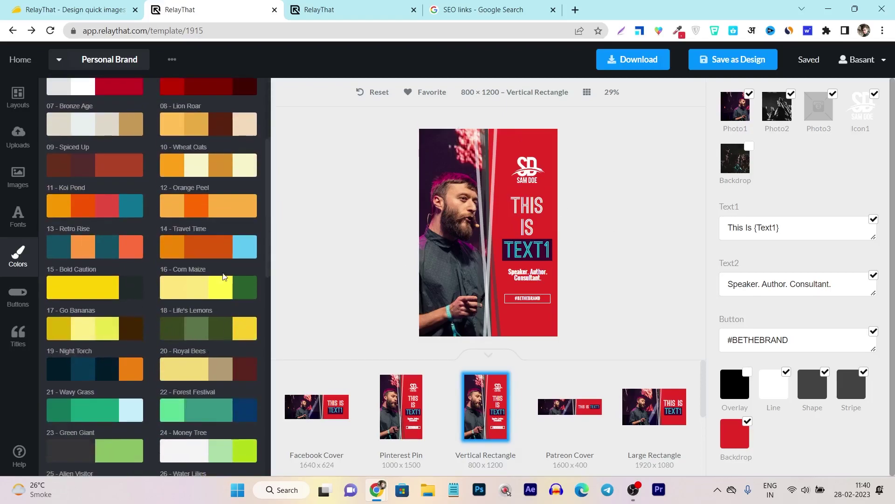
scroll(196, 346, "down", 3)
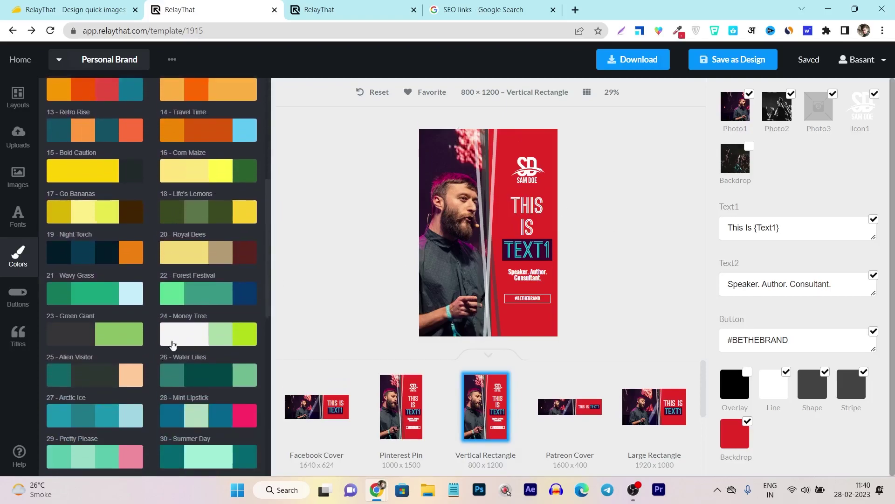
left_click(97, 299)
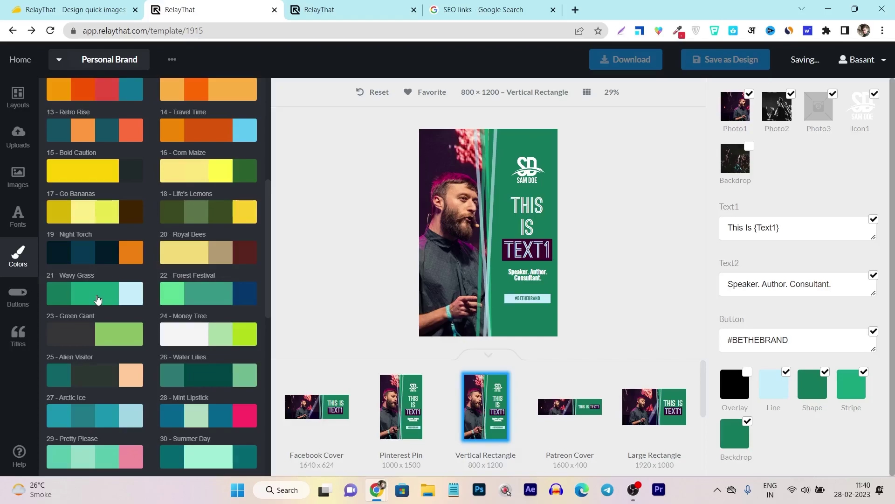
left_click(227, 419)
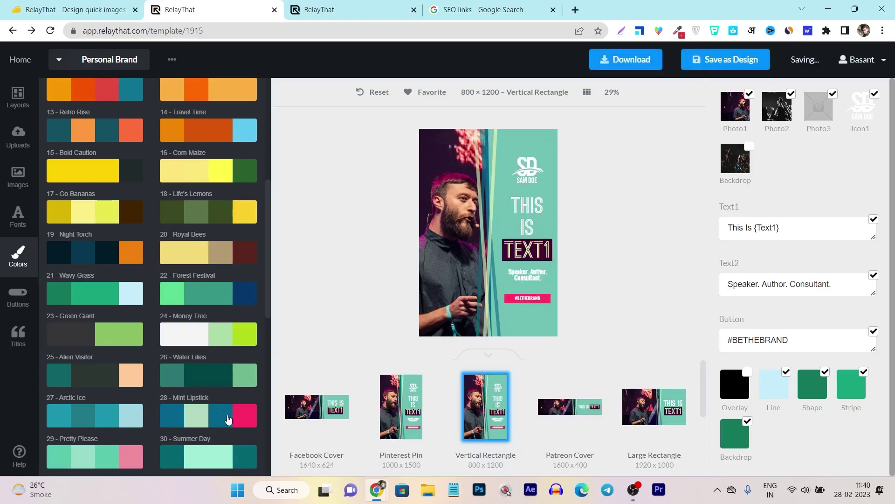
- Try the Good Night and Carefree Life color ideas on the design and replace them with Bubblegum Blast
scroll(229, 419, "down", 2)
scroll(228, 418, "down", 1)
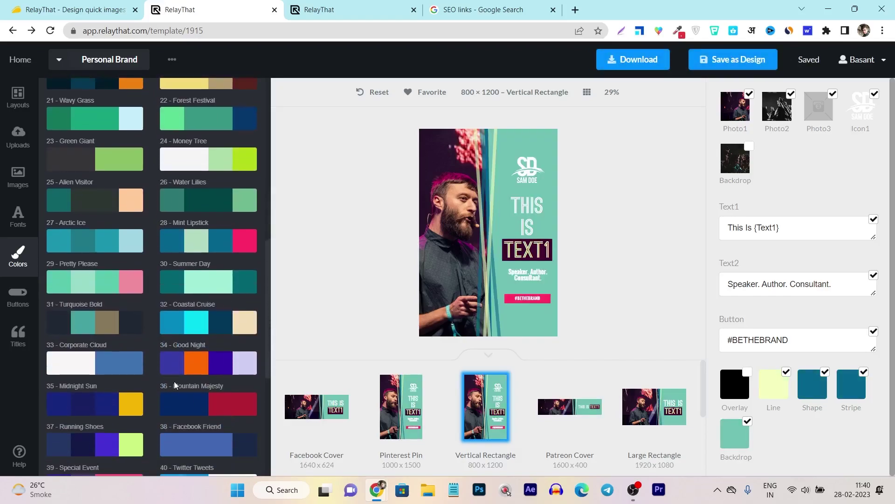
left_click(200, 363)
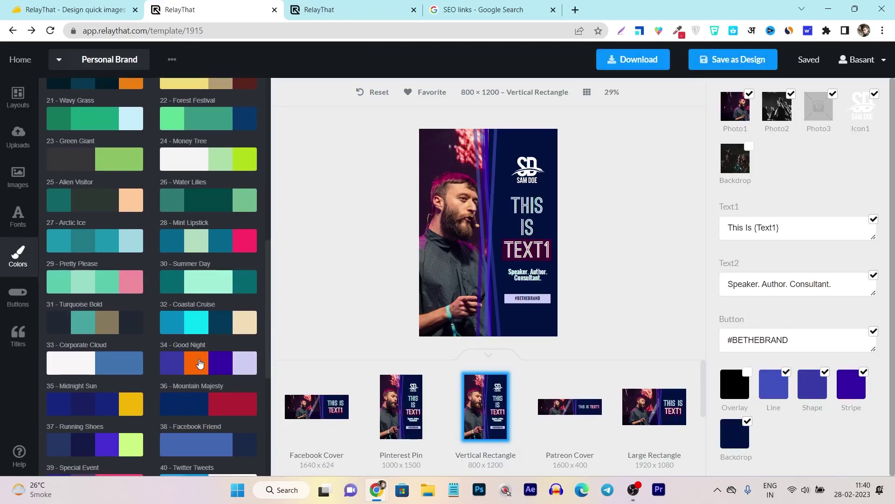
scroll(200, 362, "down", 3)
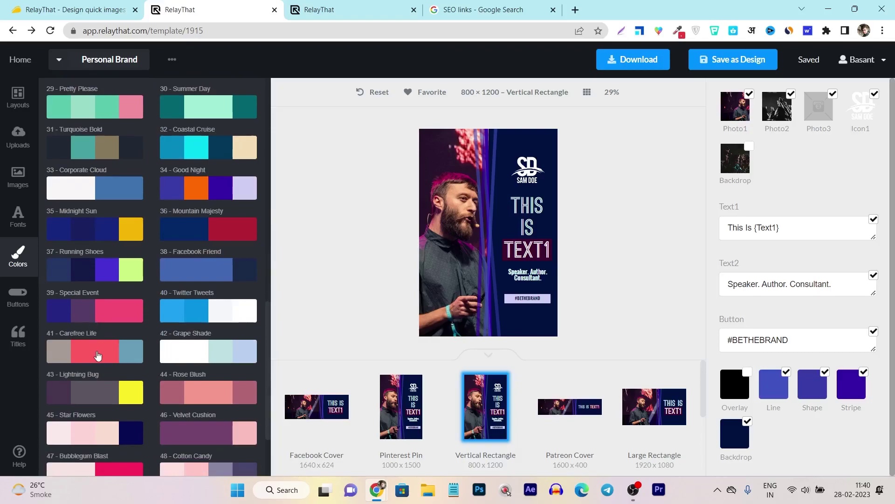
left_click(97, 356)
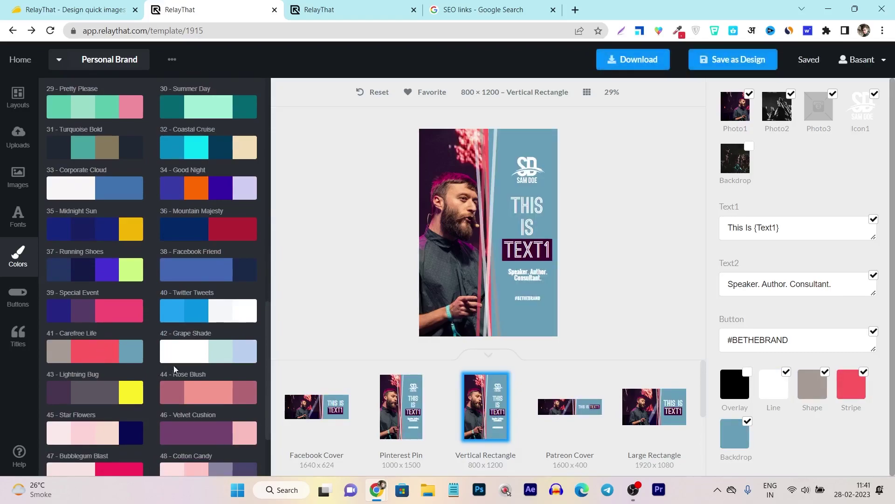
scroll(171, 369, "down", 2)
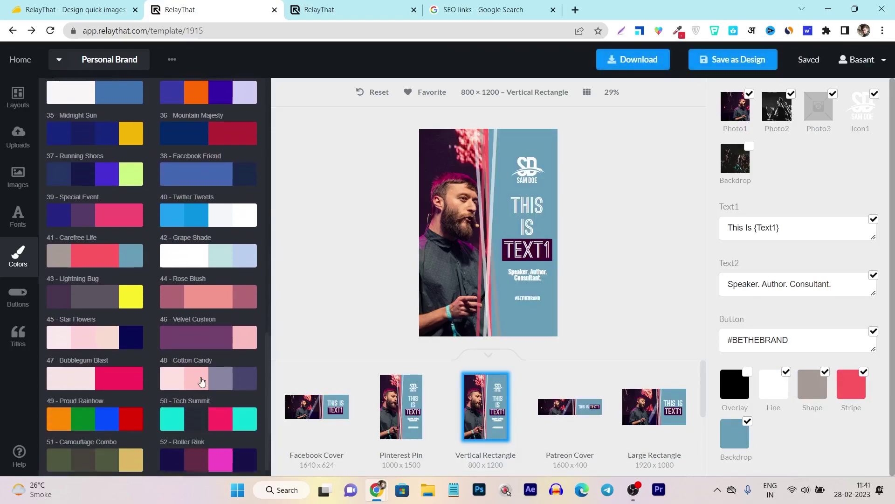
left_click(98, 377)
scroll(157, 257, "up", 7)
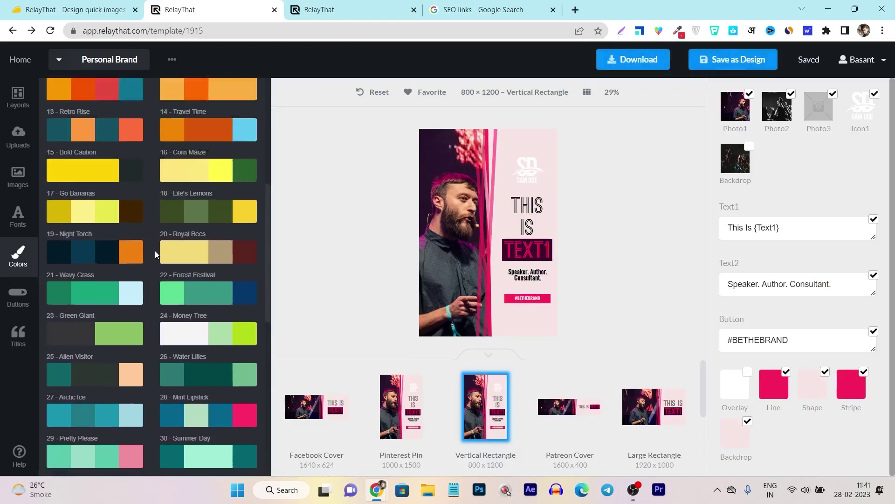
scroll(156, 255, "up", 2)
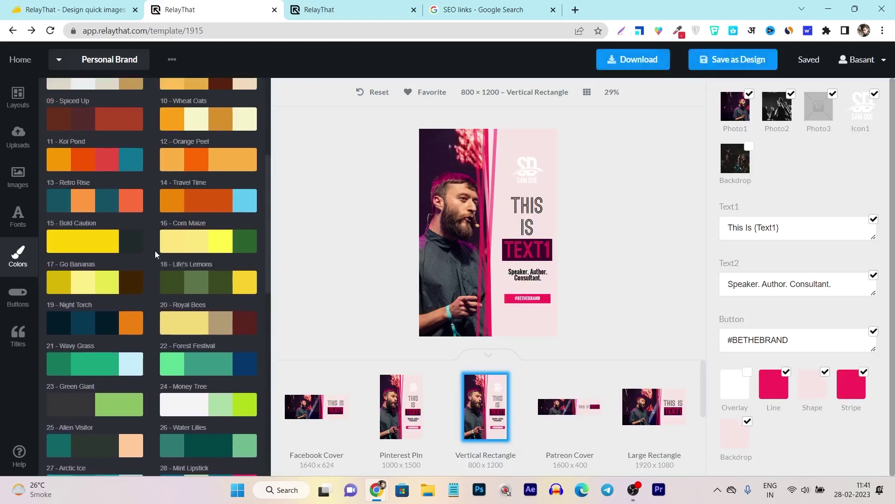
- Look through the button style settings and the preset button designs
left_click(19, 303)
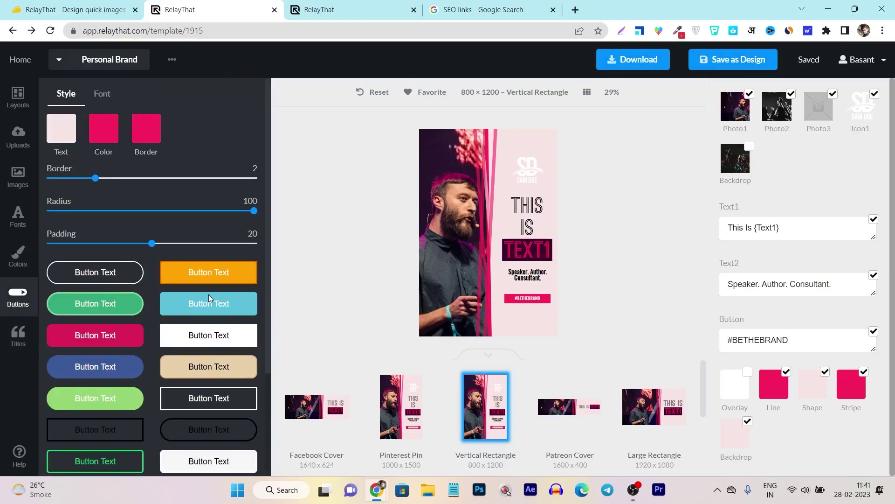
scroll(201, 300, "down", 3)
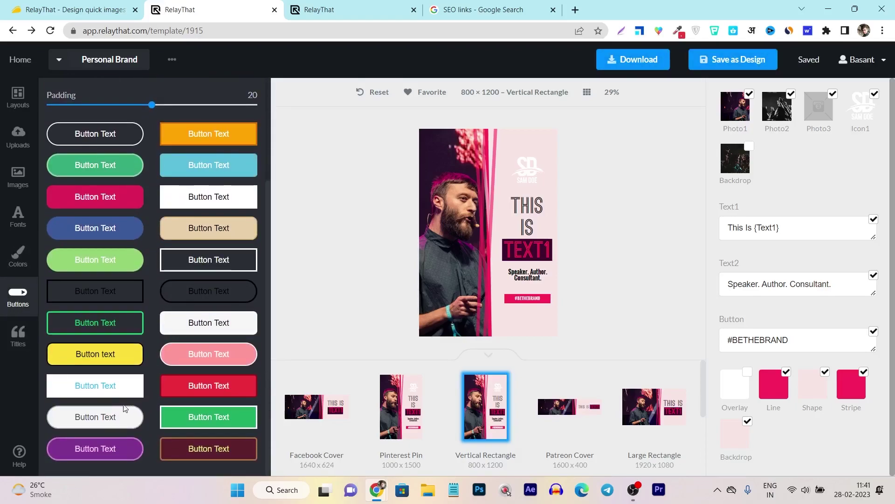
scroll(110, 201, "up", 1)
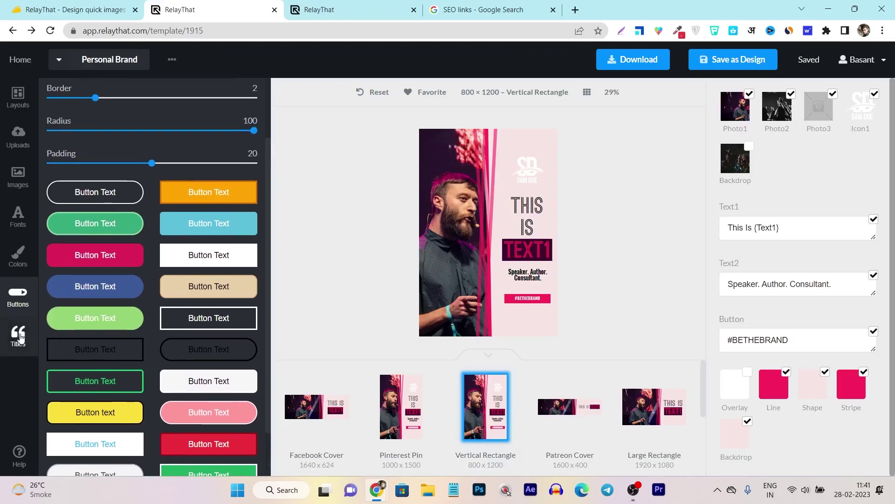
- Open the title ideas, review the available categories, and keep Industry selected
left_click(19, 336)
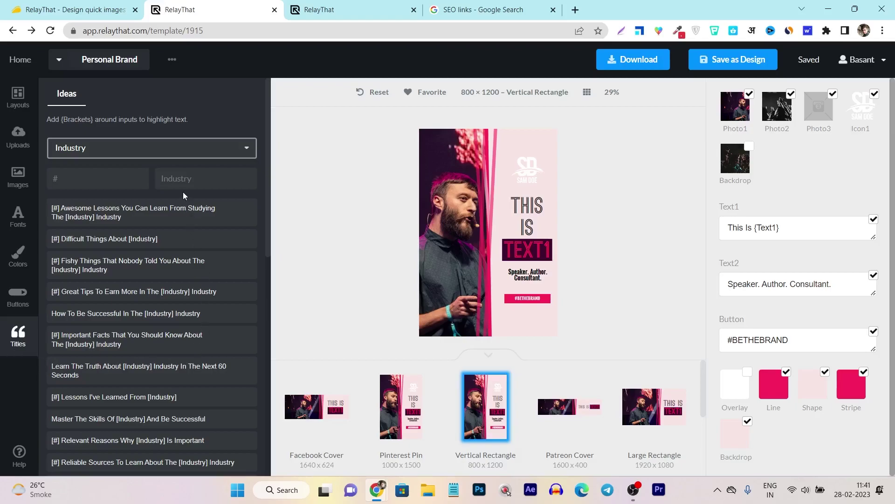
left_click(109, 148)
scroll(124, 207, "down", 1)
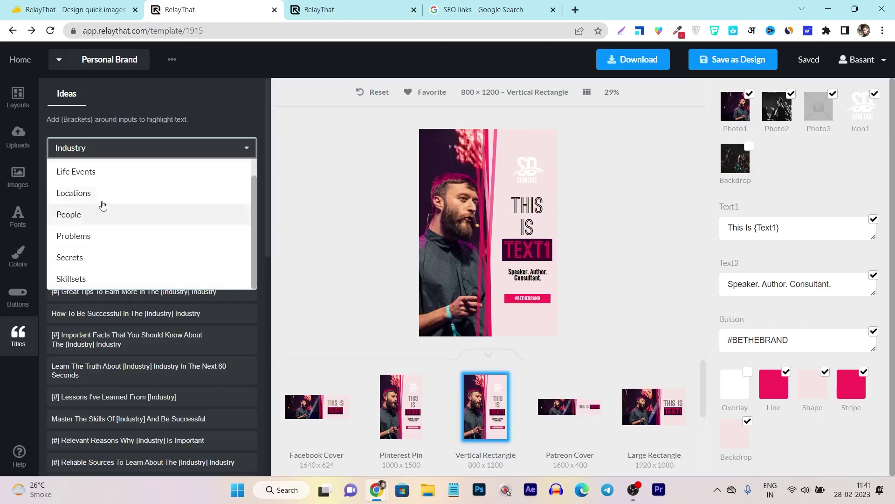
scroll(128, 186, "up", 1)
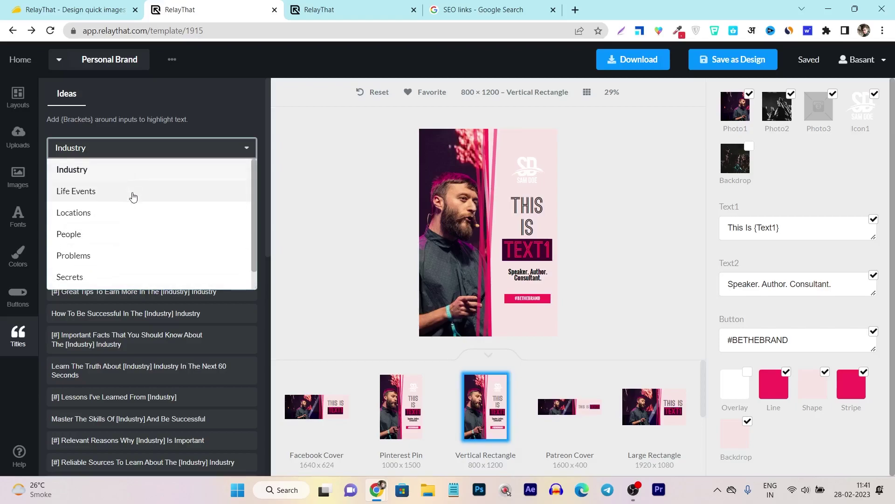
left_click(90, 172)
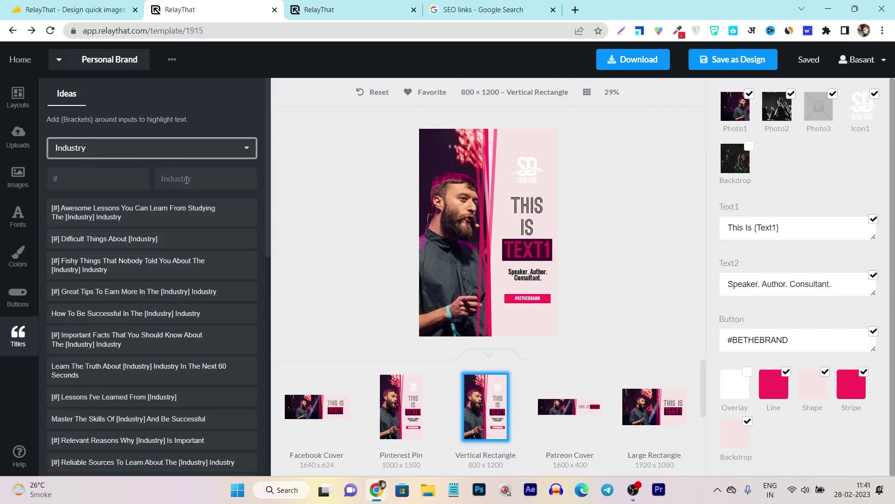
- Browse the Industry title ideas and apply "Master The Skills Of [Industry] And Be Successful" to Text1
scroll(205, 261, "down", 10)
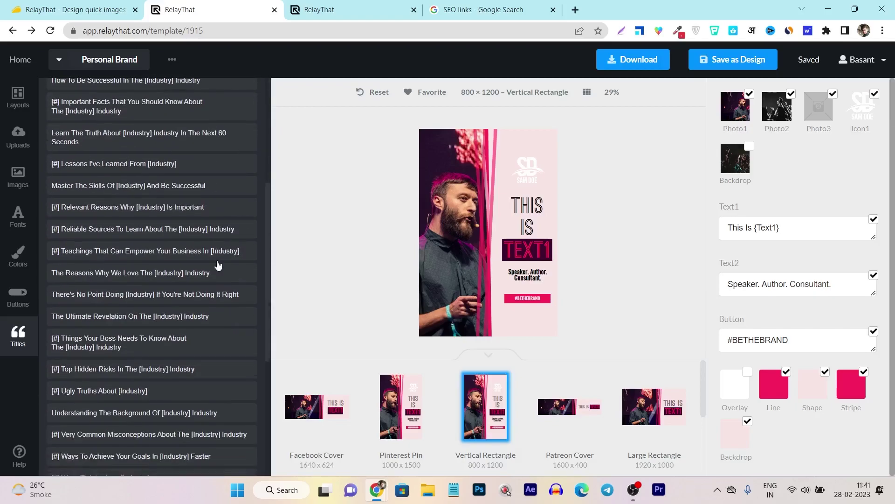
scroll(210, 354, "up", 10)
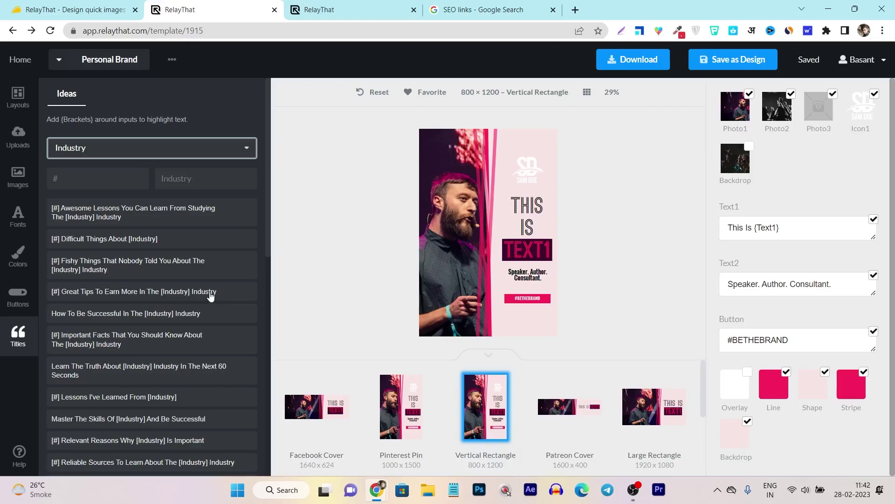
scroll(163, 326, "down", 3)
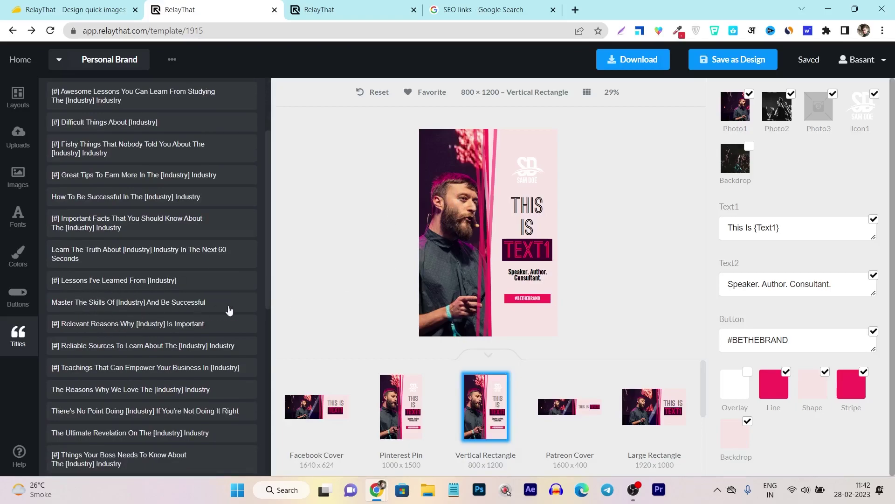
left_click(122, 304)
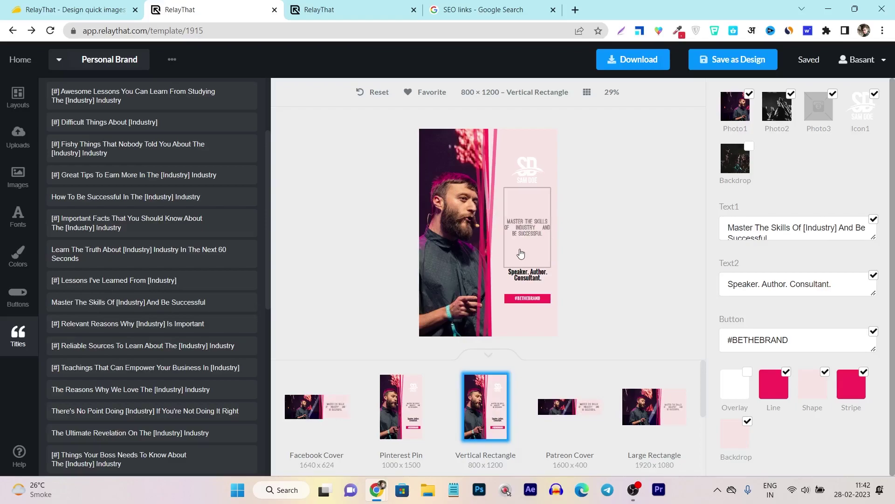
- Try to enlarge the Text1 headline box across the photo and reset the design's layout
left_click(526, 232)
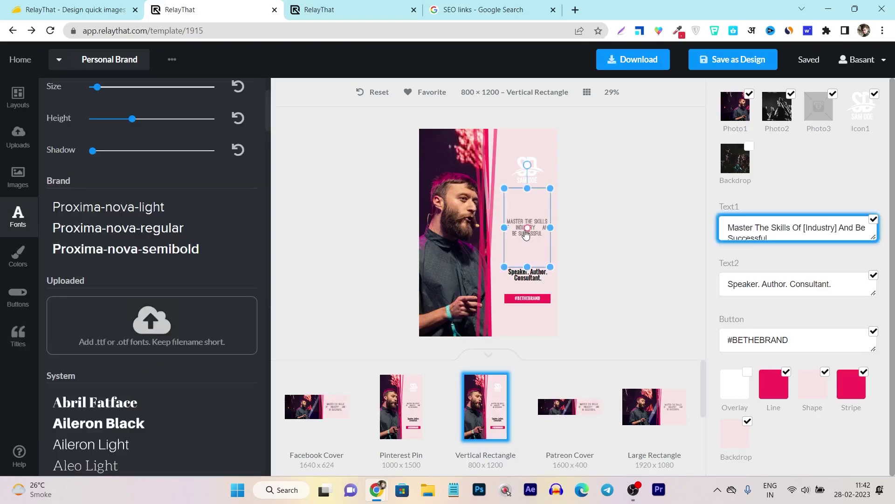
left_click_drag(503, 236, 544, 235)
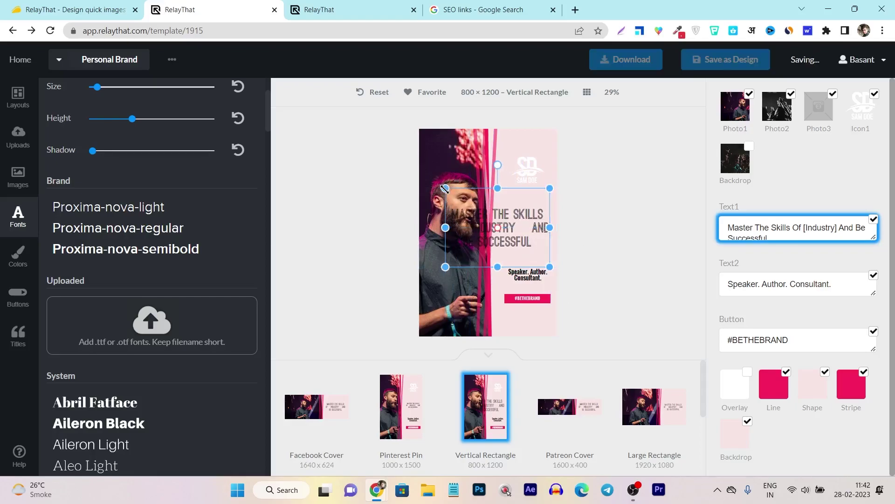
left_click_drag(444, 187, 489, 205)
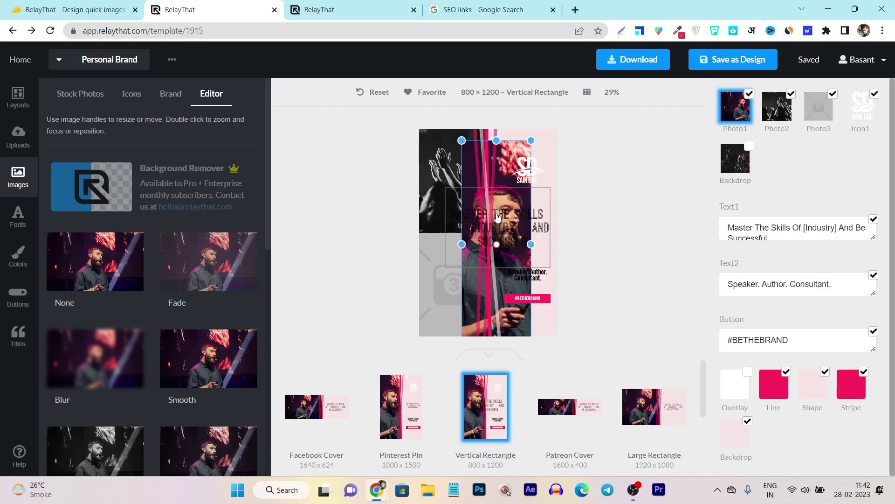
left_click(364, 94)
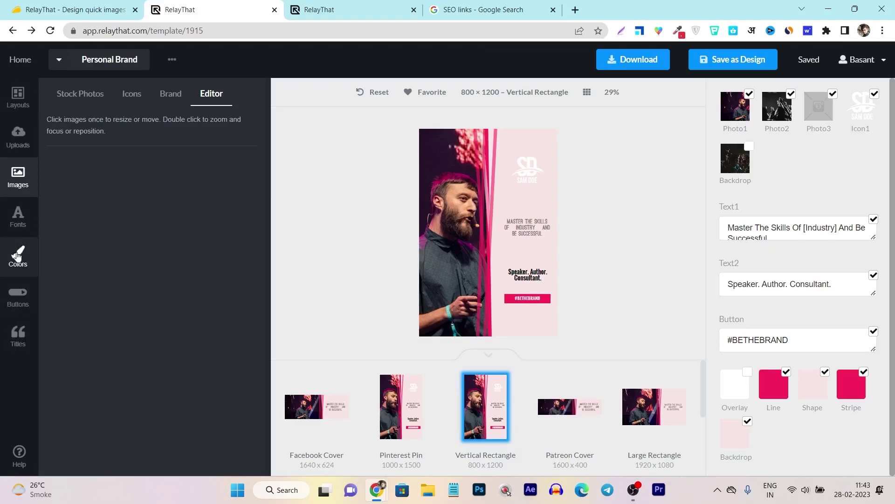
- Return to the RelayThat home page and look over the existing workspaces and workspace presets
left_click(23, 66)
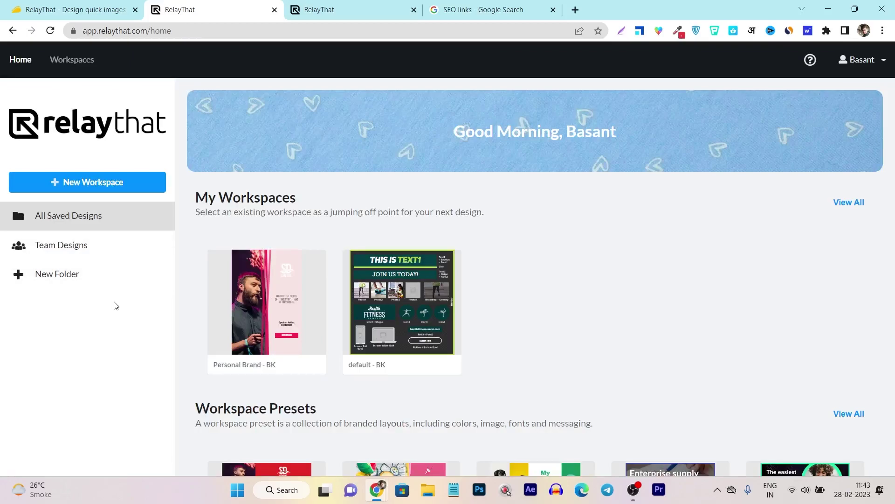
scroll(186, 273, "down", 2)
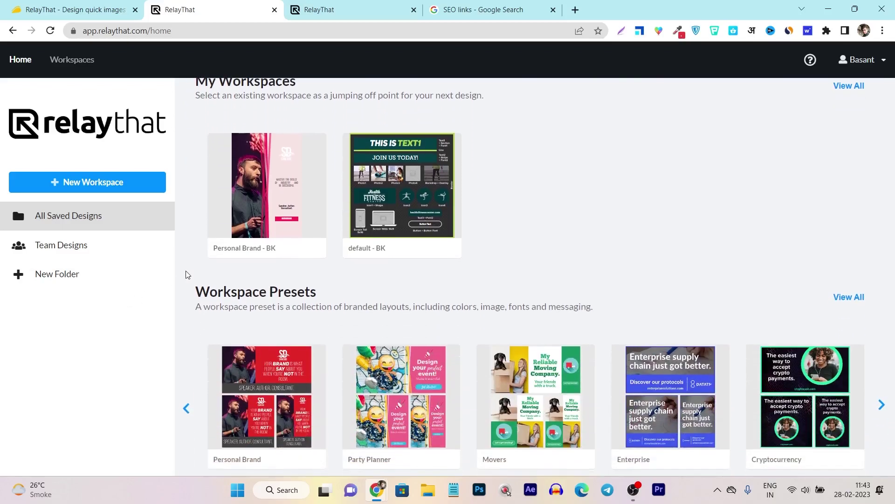
scroll(196, 354, "up", 2)
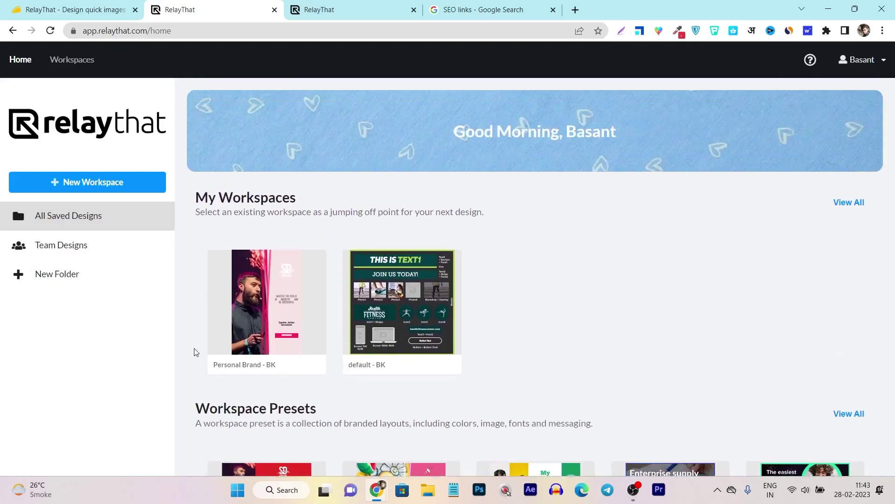
- Switch to the Square Post design open in the other RelayThat tab and view the Social and Other layout categories
left_click(308, 10)
left_click(95, 95)
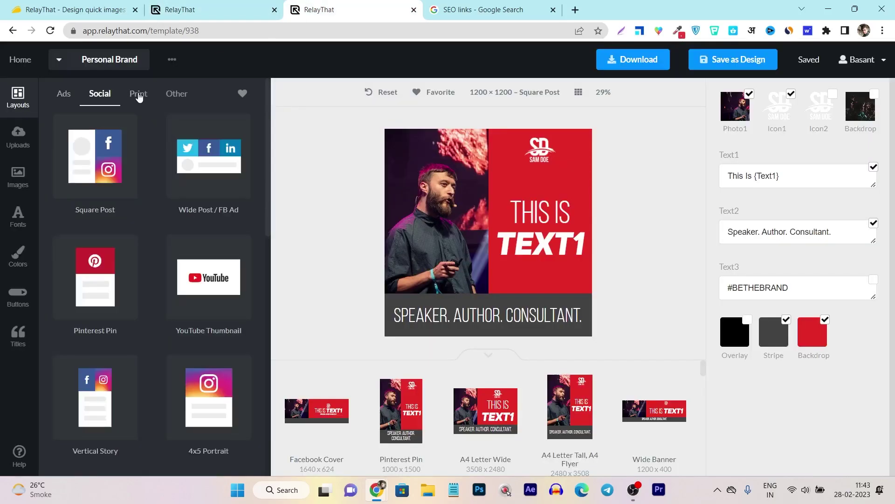
left_click(174, 104)
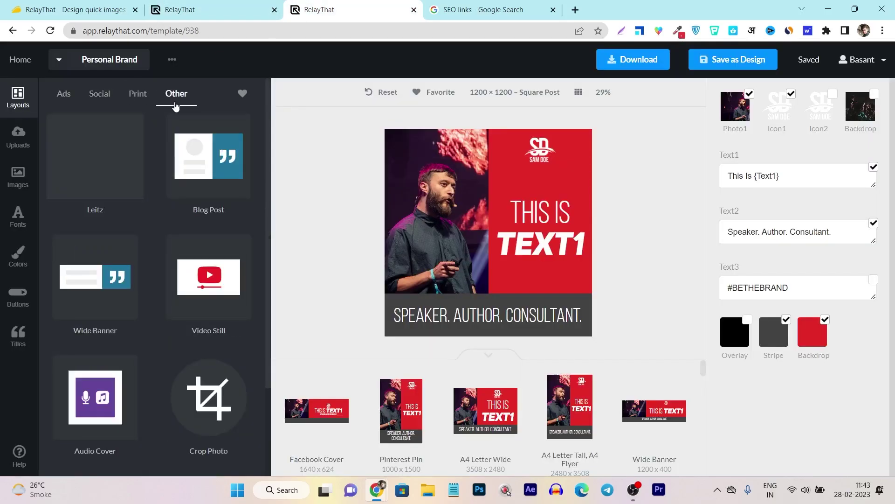
- Switch to RelayThat's AppSumo deal page and examine the Single, Double, and Multiple plans under Plans & features
left_click(19, 10)
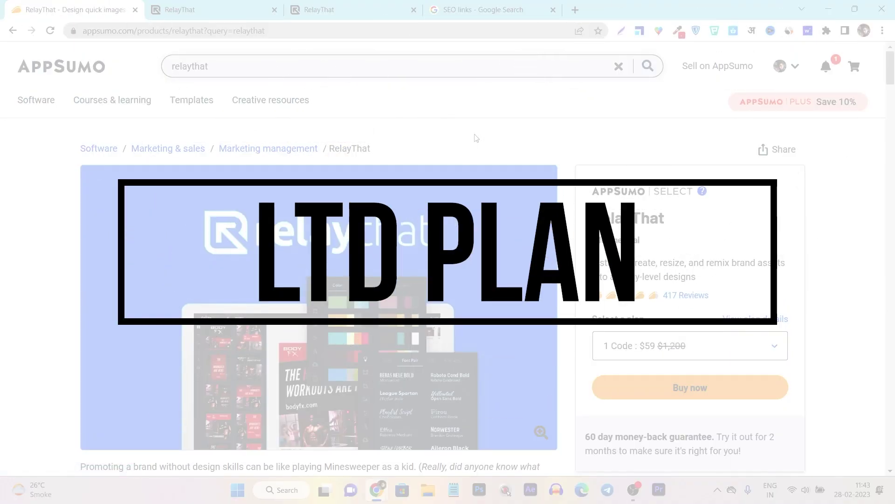
scroll(529, 152, "down", 2)
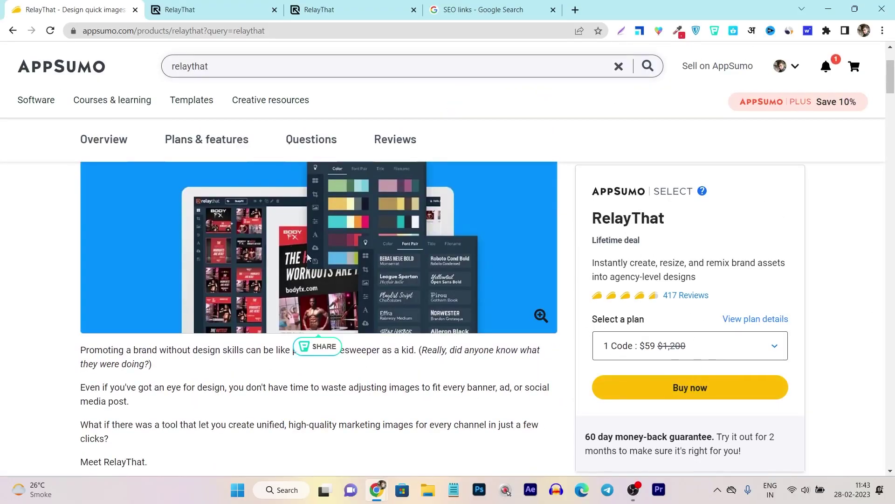
left_click(208, 142)
scroll(283, 279, "down", 5)
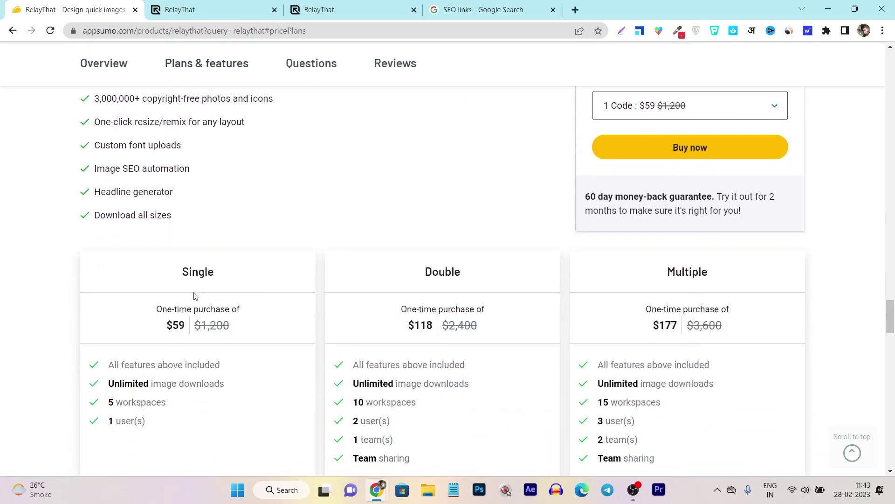
- Compare the Single, Double, and Multiple plans with the deal terms and the features included in all plans
scroll(477, 295, "down", 2)
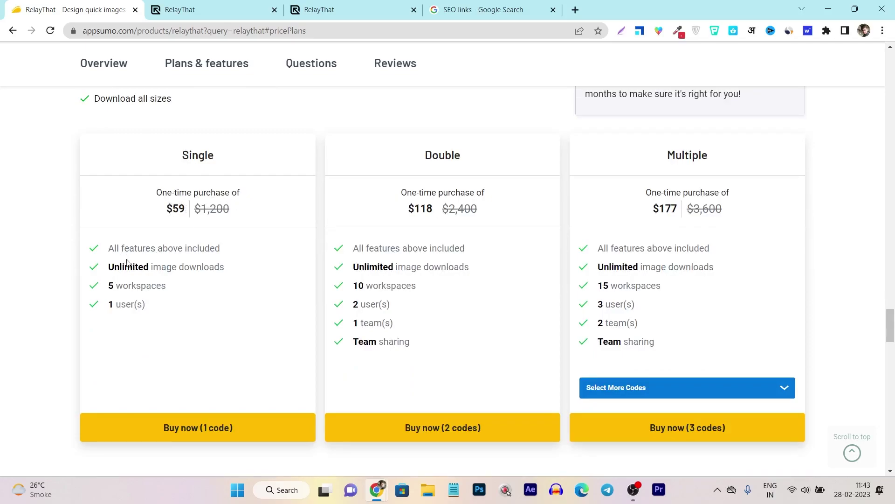
scroll(133, 260, "up", 9)
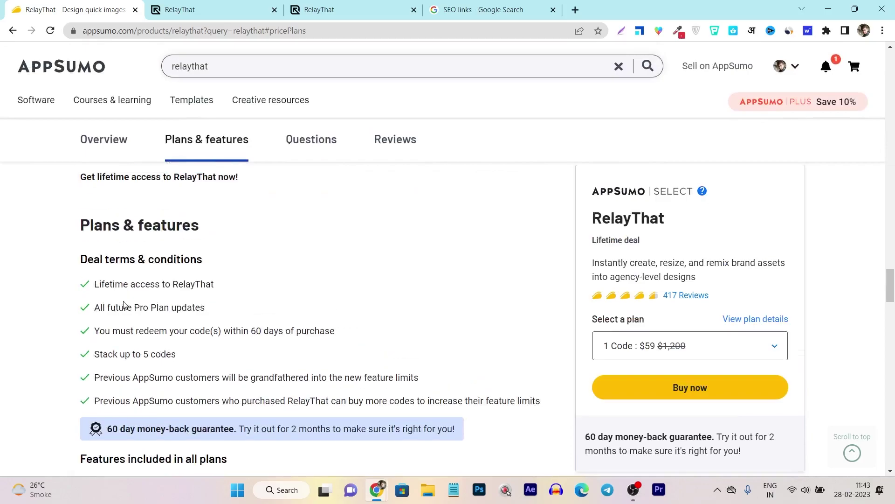
scroll(274, 307, "down", 4)
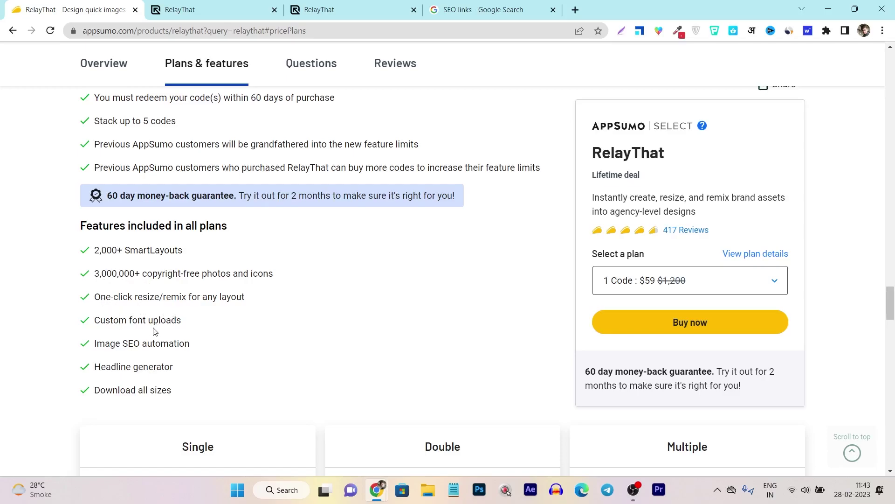
scroll(175, 335, "down", 1)
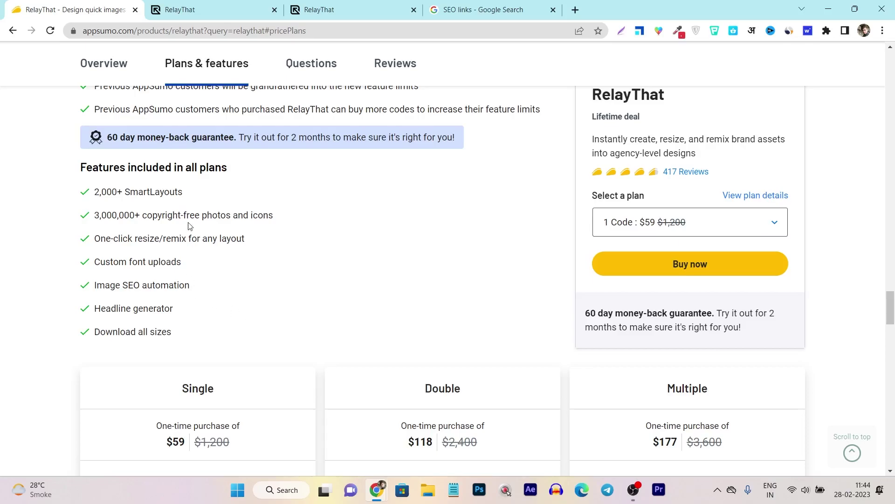
scroll(274, 280, "down", 2)
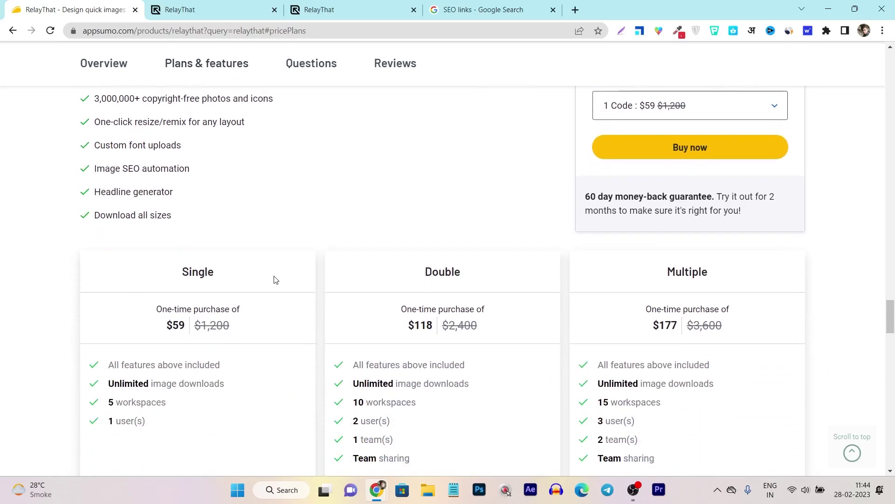
scroll(275, 279, "down", 1)
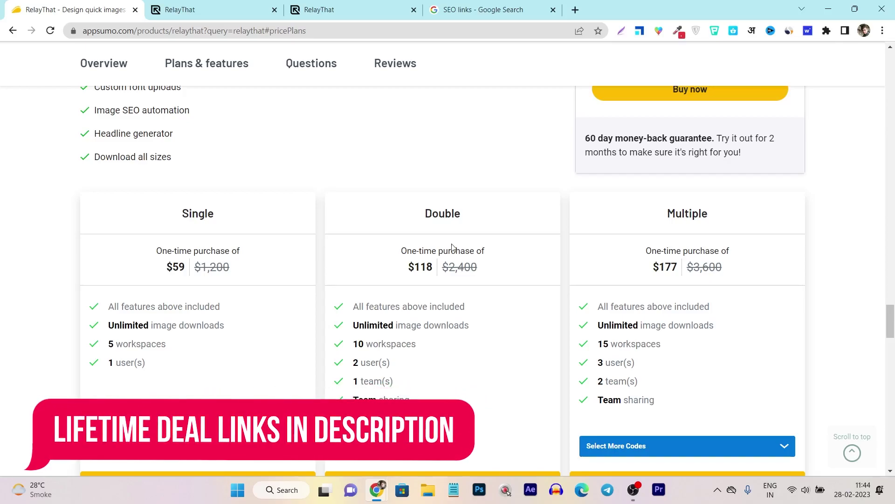
- Review the deal terms again and highlight the 60 day money-back guarantee text in the purchase box
scroll(466, 238, "up", 6)
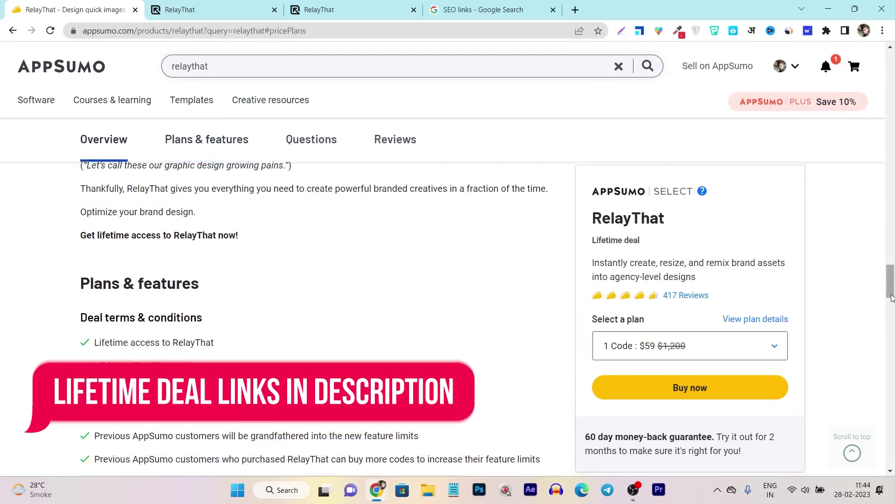
scroll(830, 290, "down", 3)
scroll(821, 291, "down", 1)
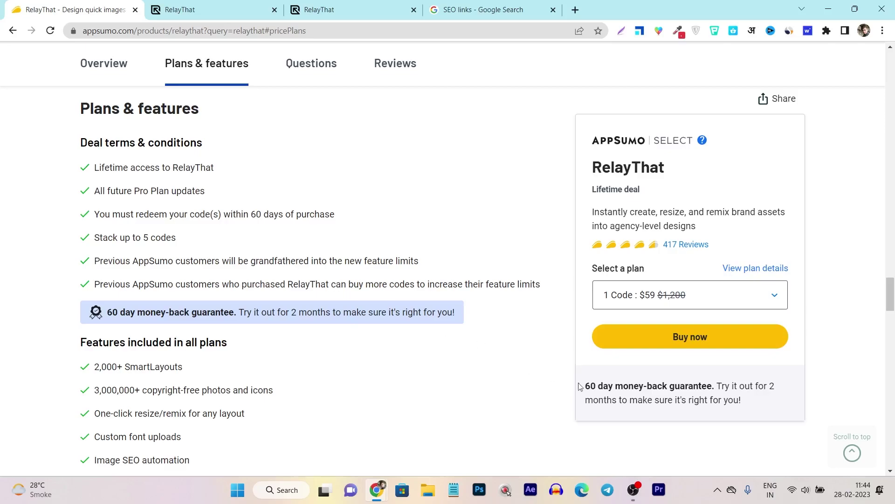
left_click_drag(584, 392, 758, 408)
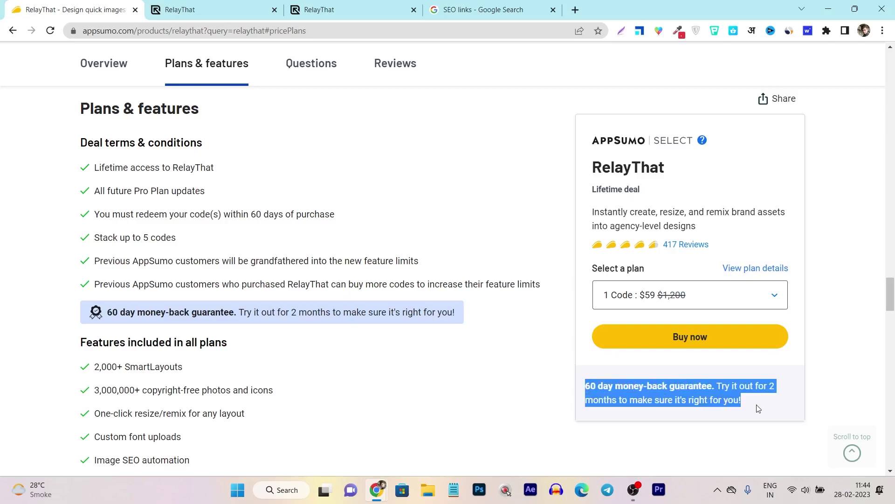
- Visit the AppSumo home page, then go back to RelayThat's deal page and view the beginning of its overview
scroll(295, 228, "up", 10)
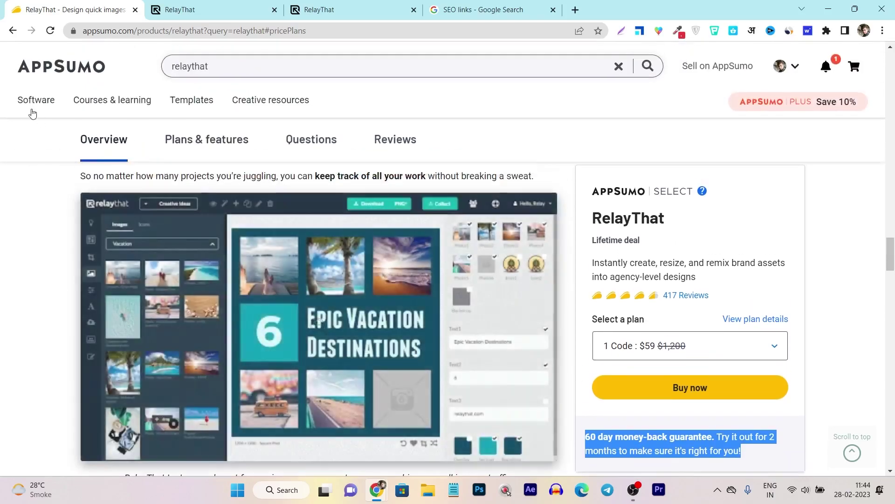
left_click(41, 69)
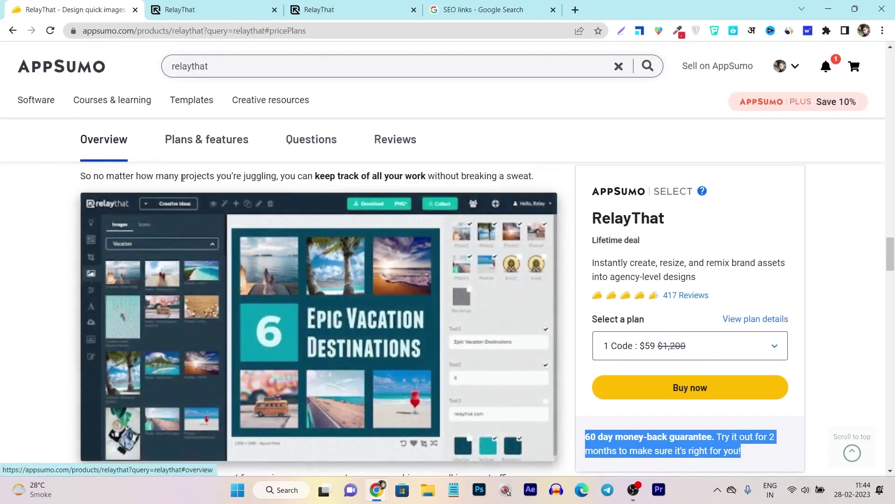
key("alt+Left")
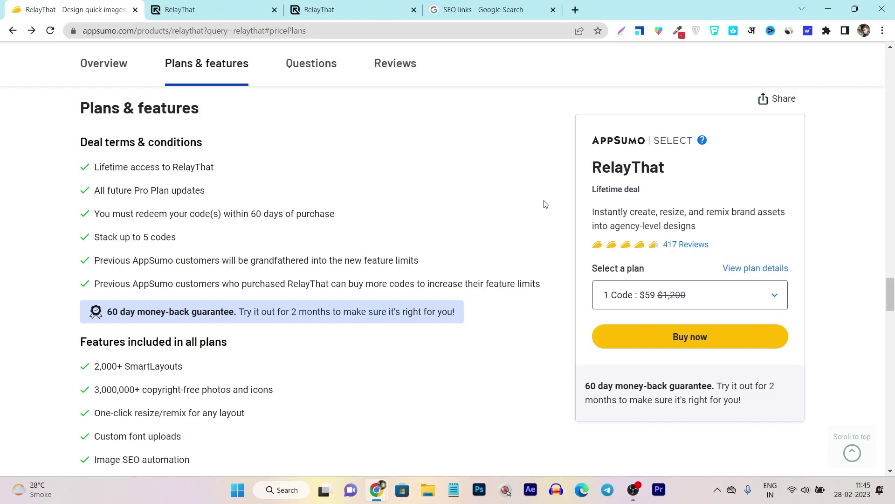
scroll(540, 209, "up", 5)
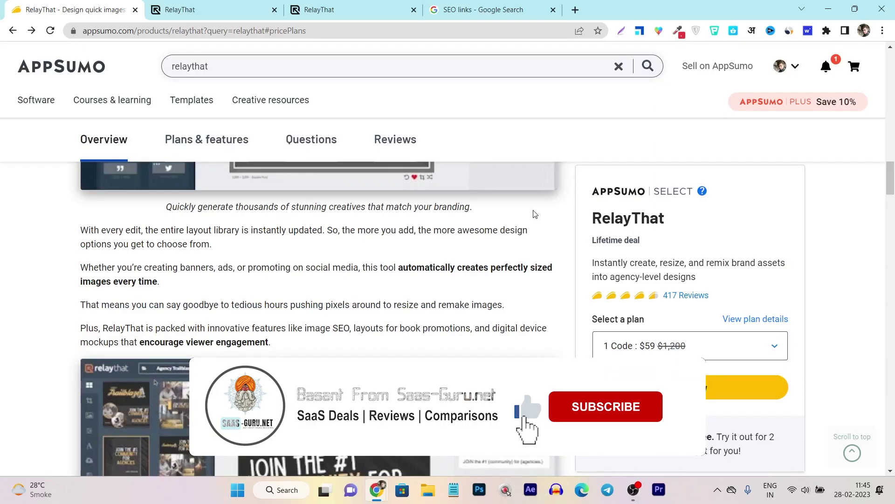
scroll(535, 214, "up", 10)
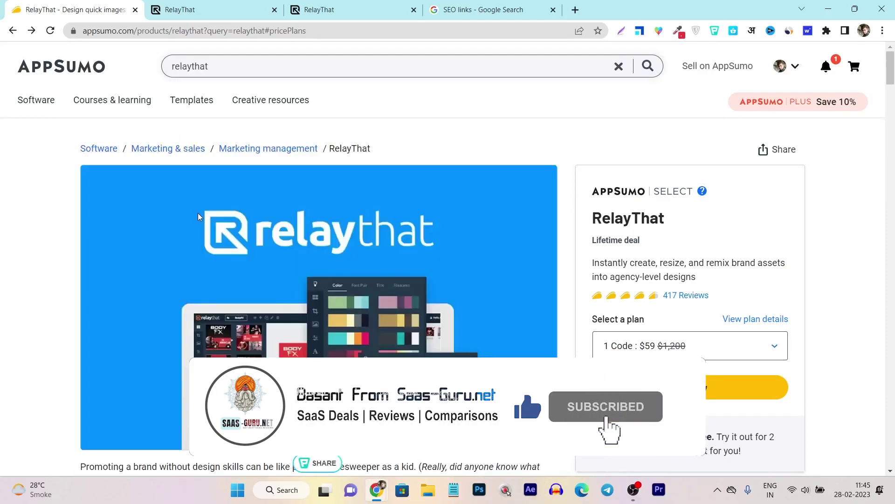